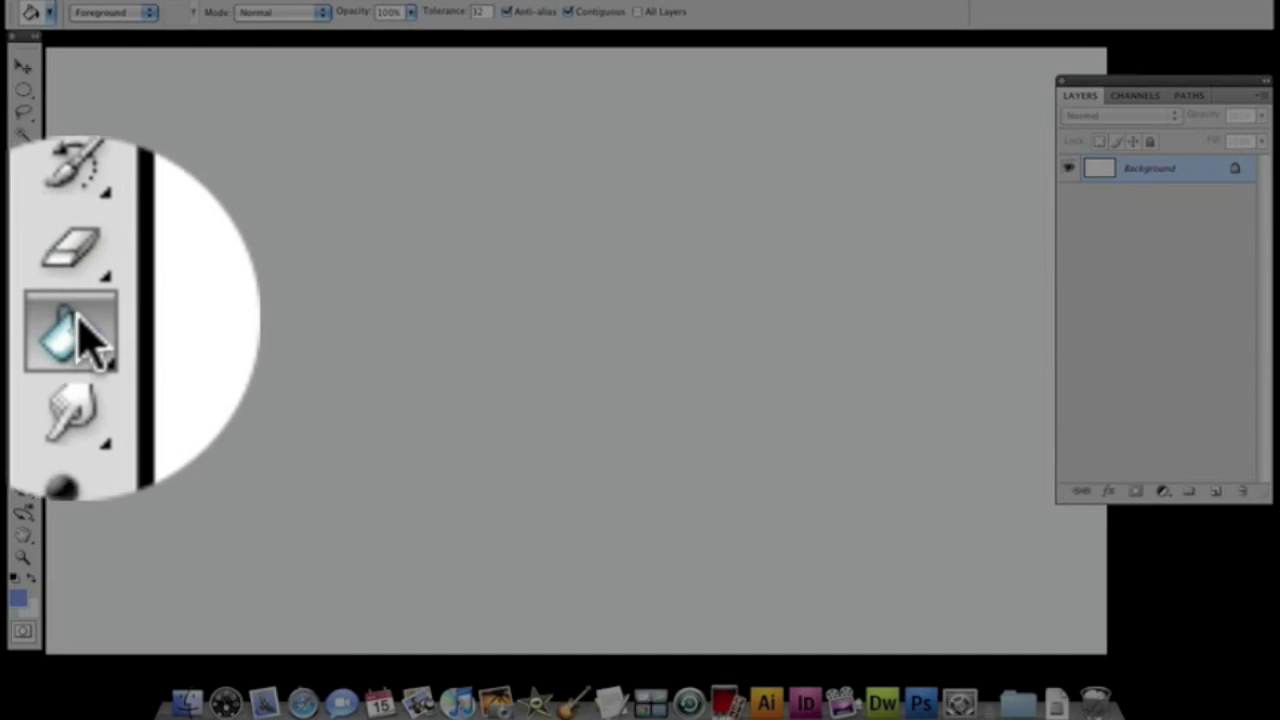
Fill the whole canvas with pale mint green 94ddb8 using the Paint Bucket.
left_click(27, 318)
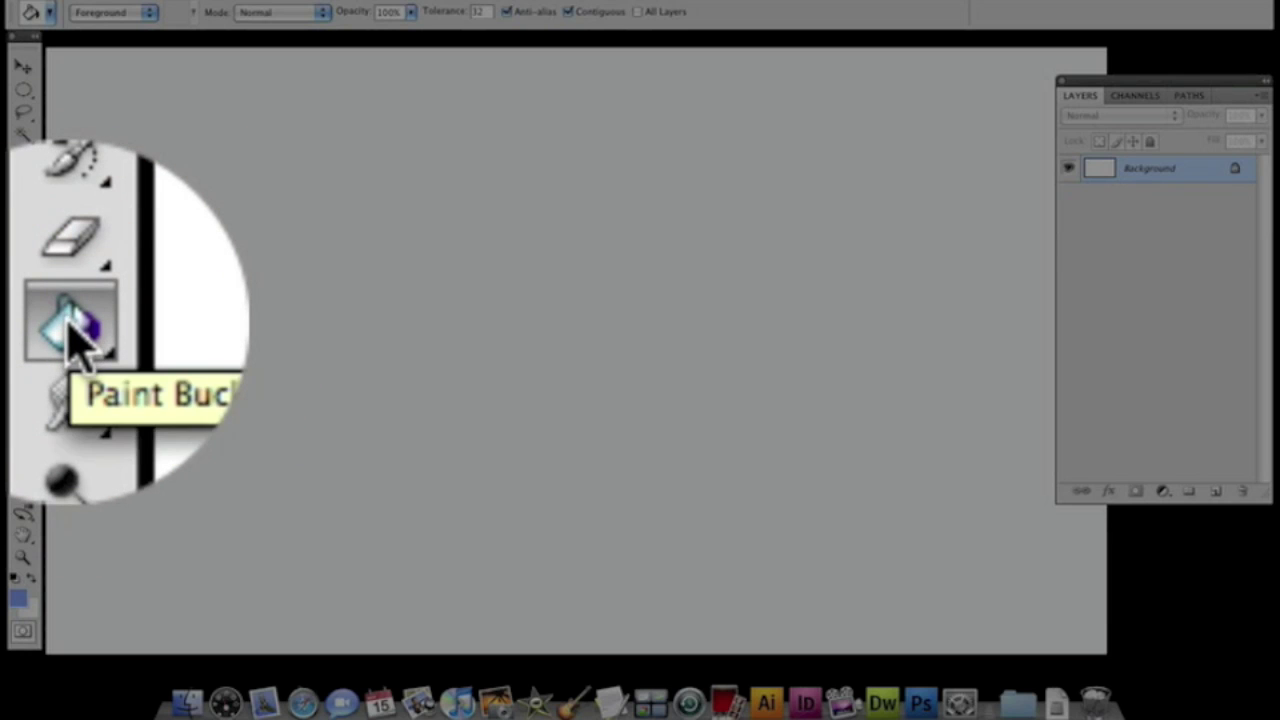
left_click(18, 598)
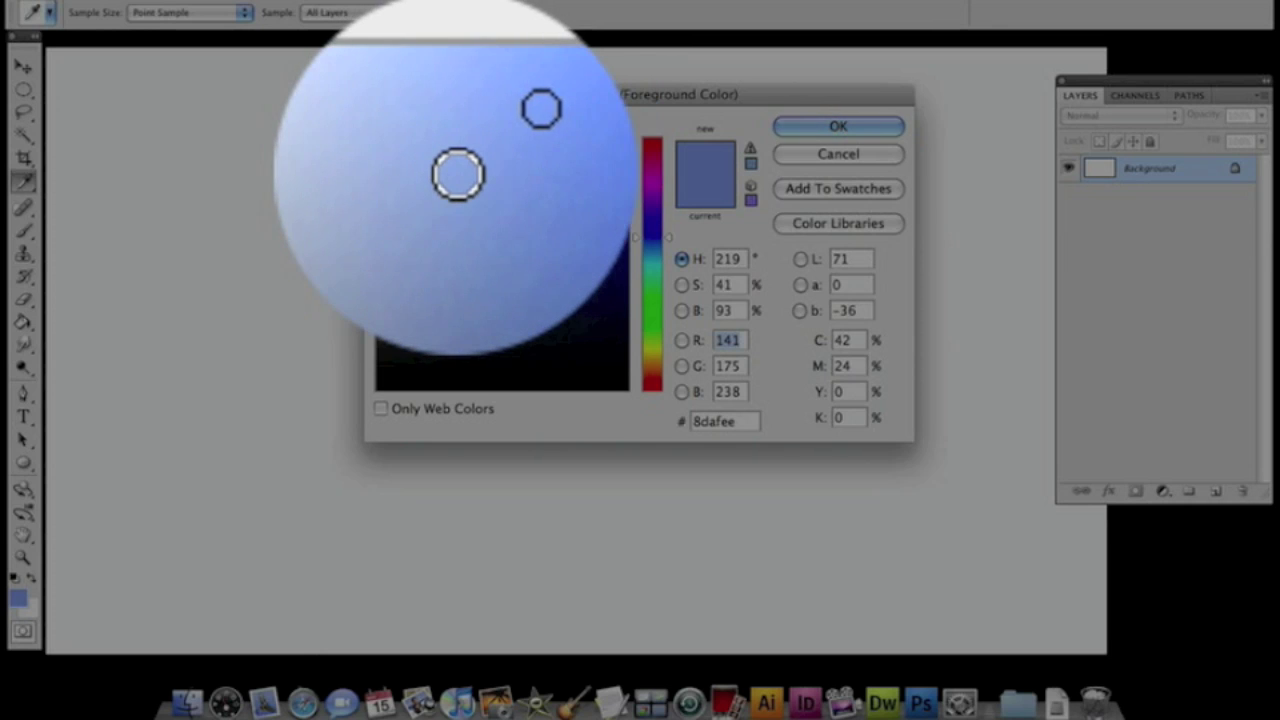
left_click(460, 165)
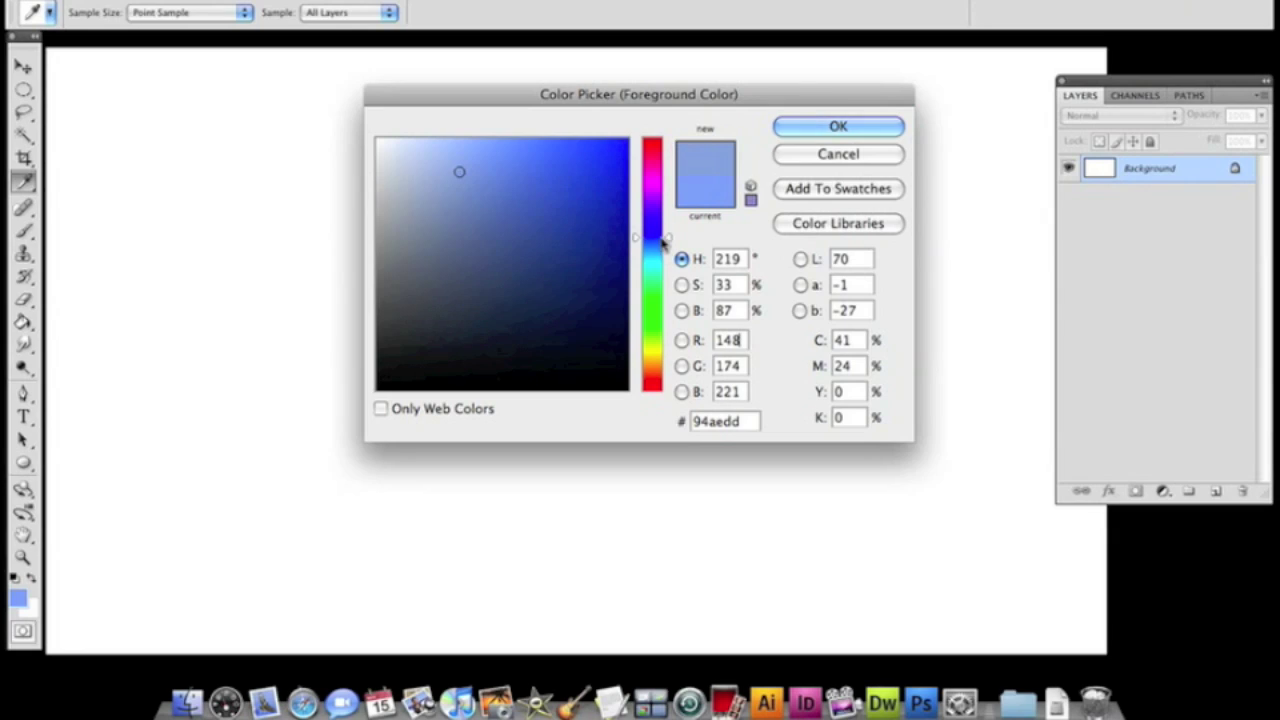
left_click(655, 285)
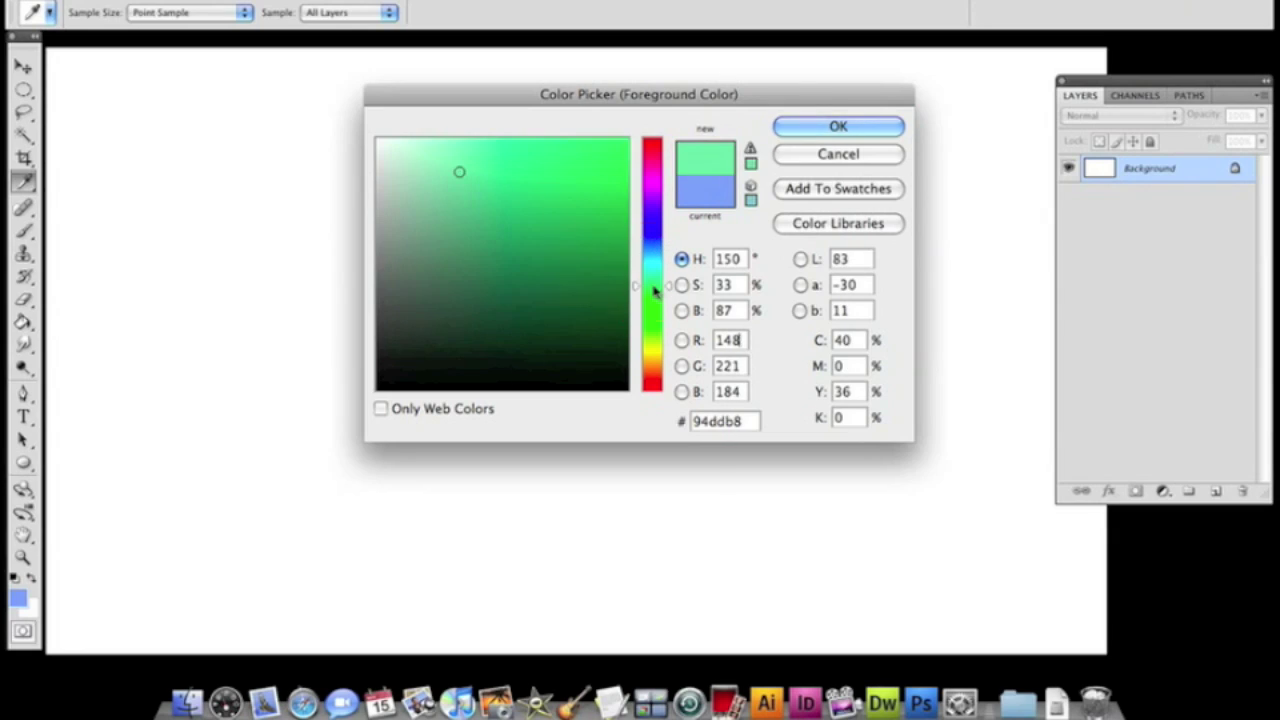
left_click(798, 124)
key("g")
left_click(565, 249)
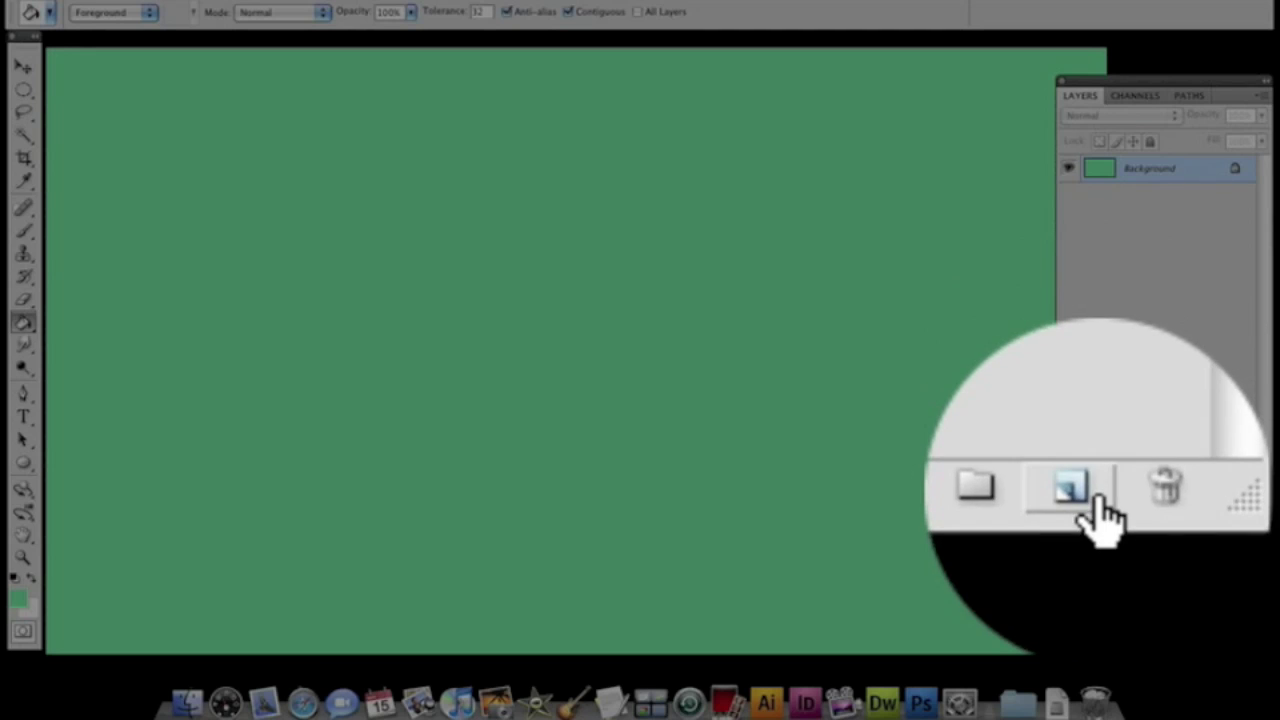
On a new layer, draw a white (fcfcfc) Ellipse circle in the canvas's upper left.
left_click(1216, 491)
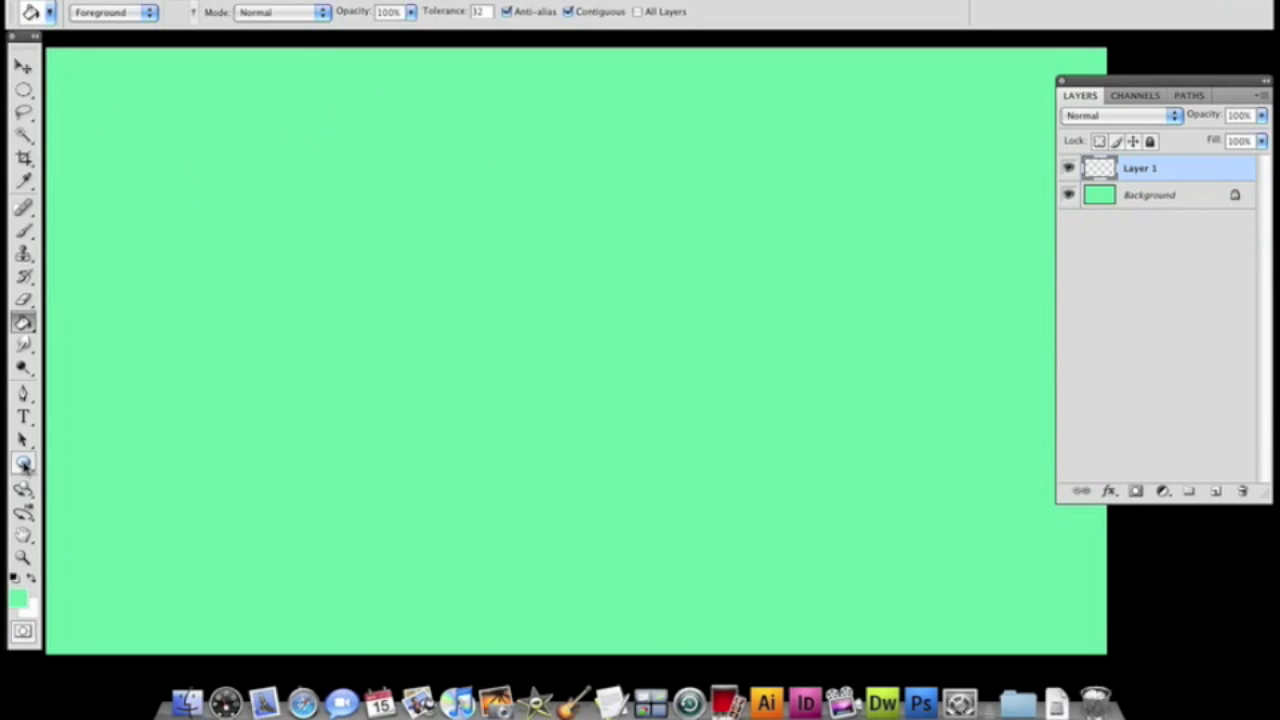
left_click(23, 464)
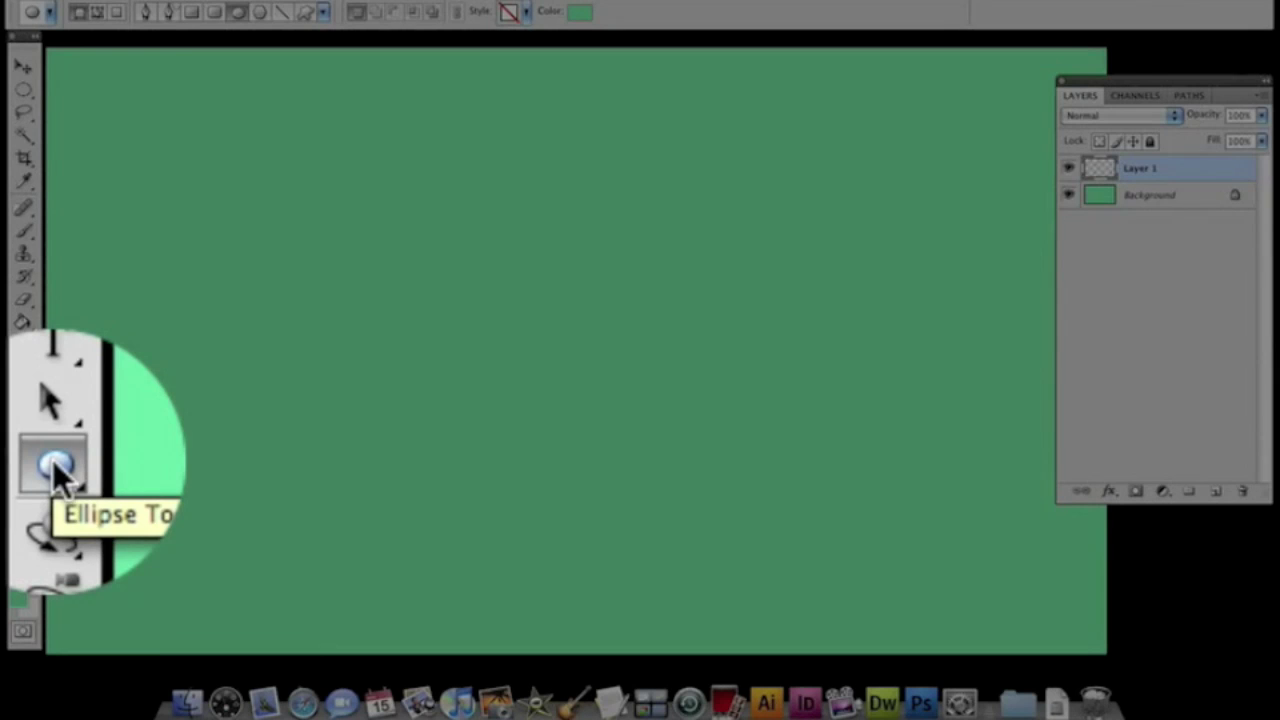
left_click_drag(23, 464, 70, 500)
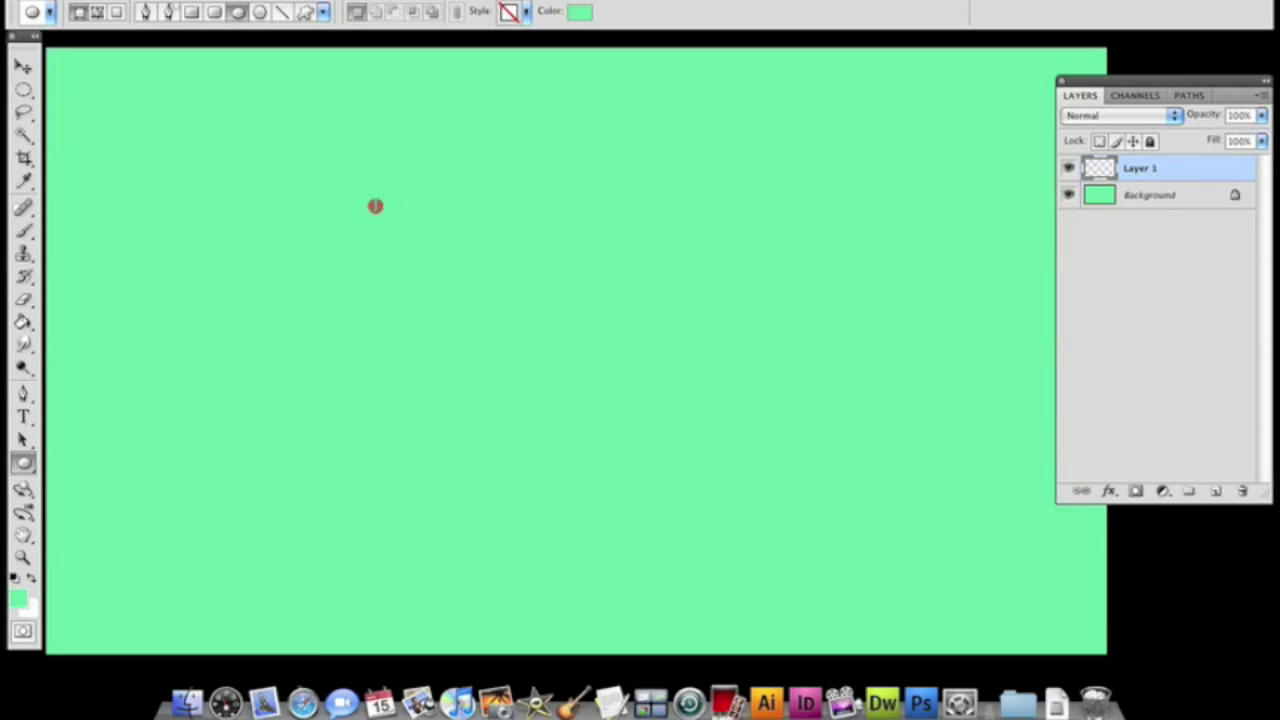
left_click_drag(375, 206, 607, 424)
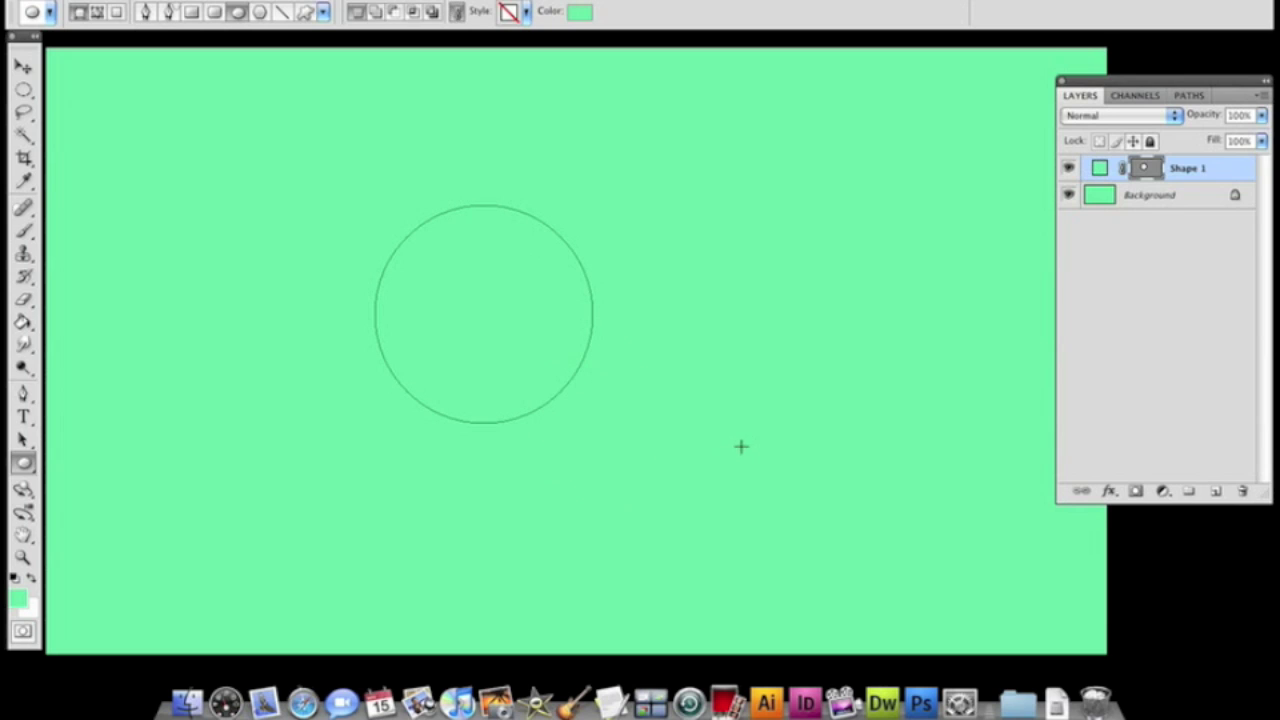
left_click(581, 16)
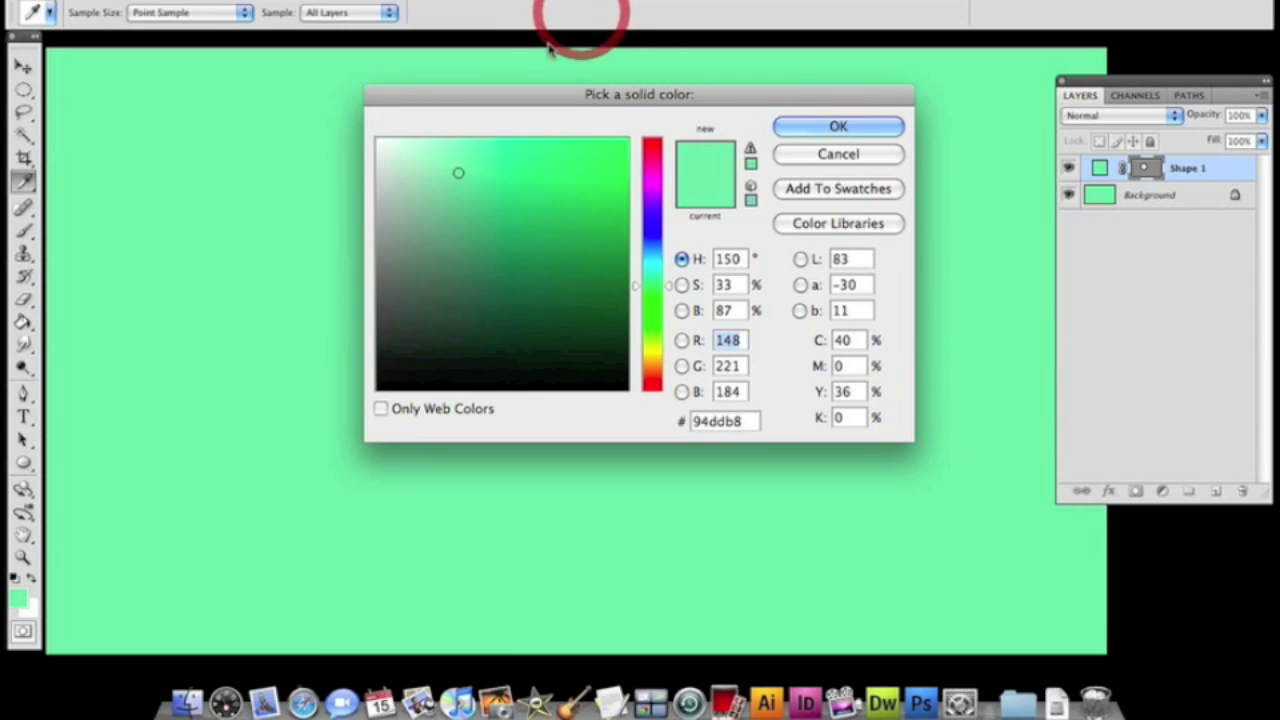
left_click(376, 141)
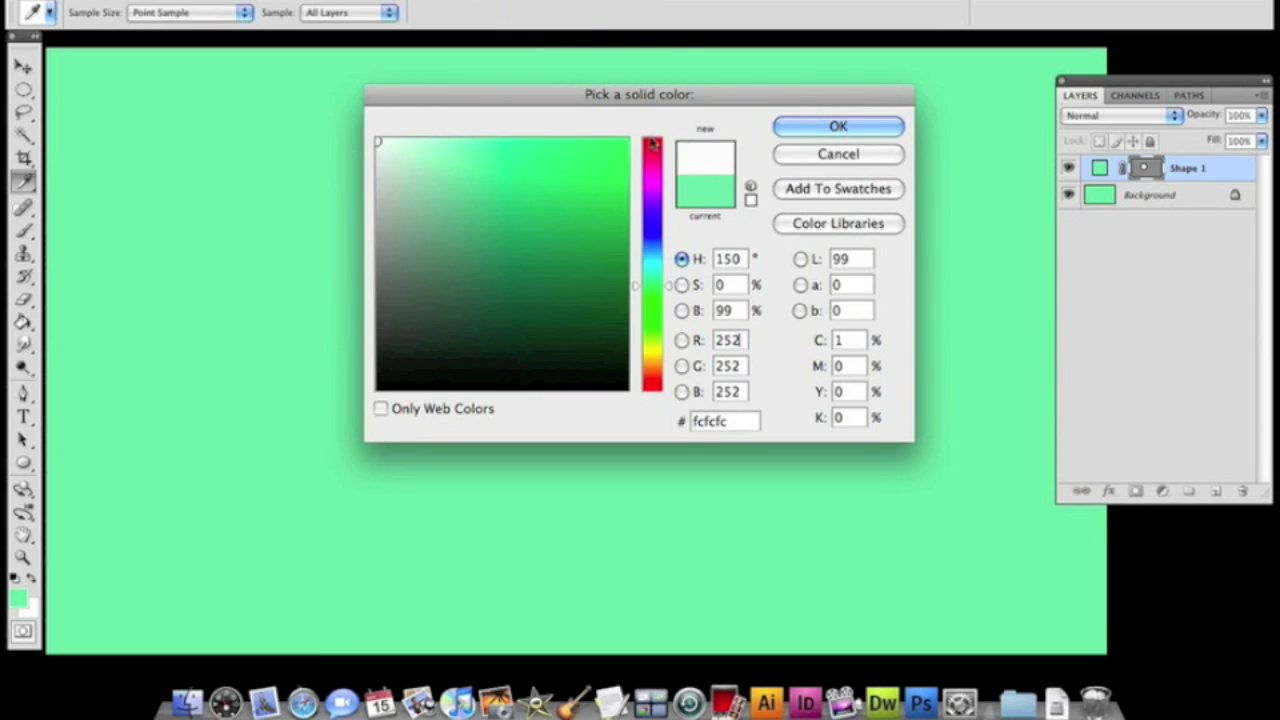
left_click(842, 127)
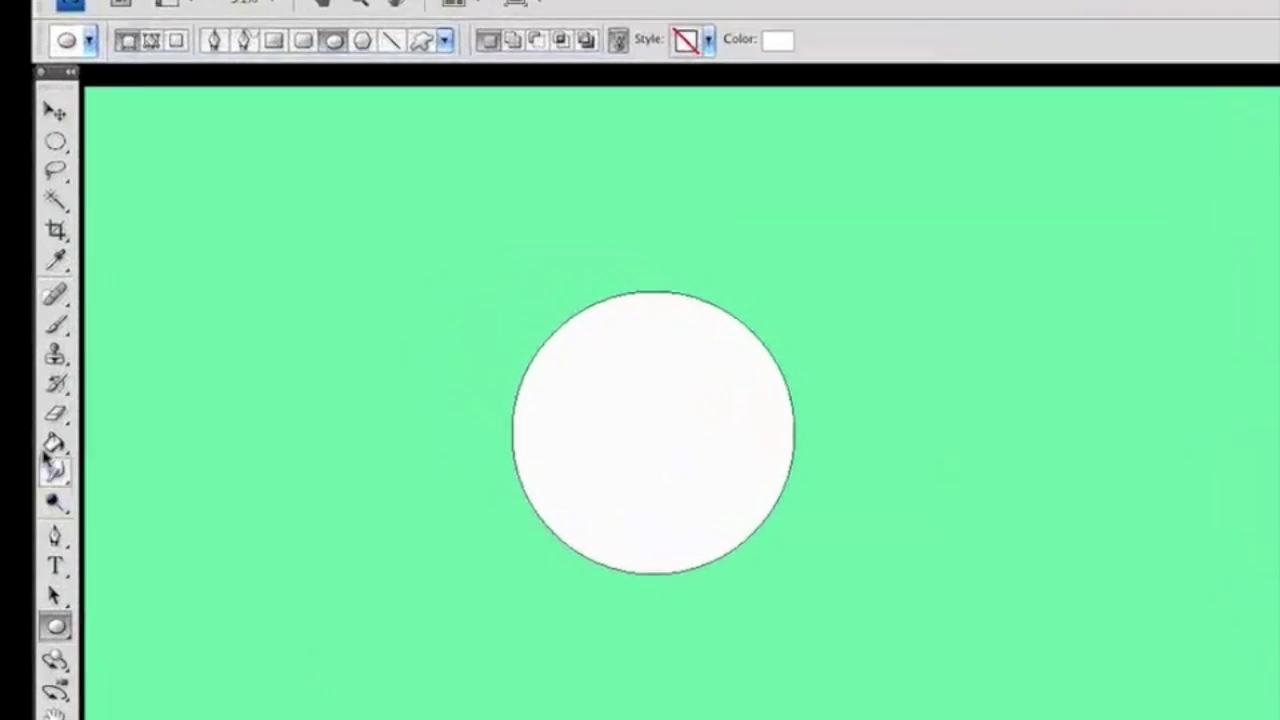
Choose the soft 100 px Brush preset with Flow set to 5%.
left_click(55, 325)
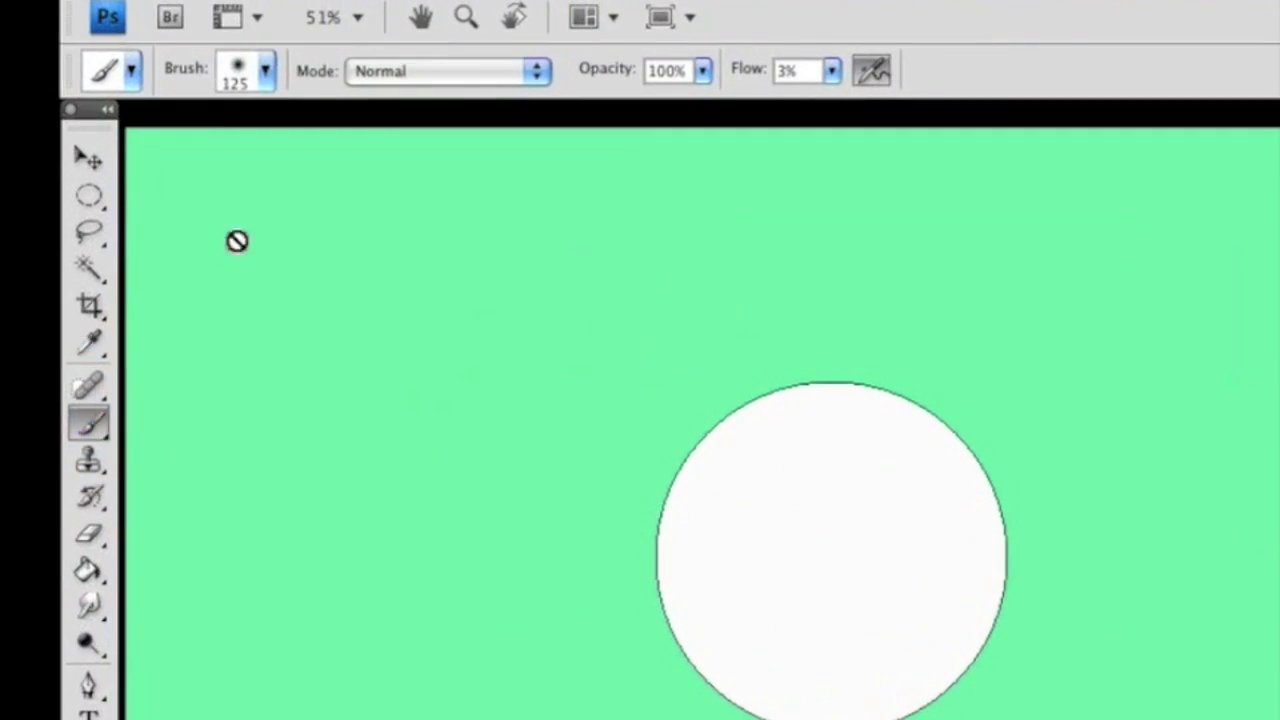
left_click(268, 85)
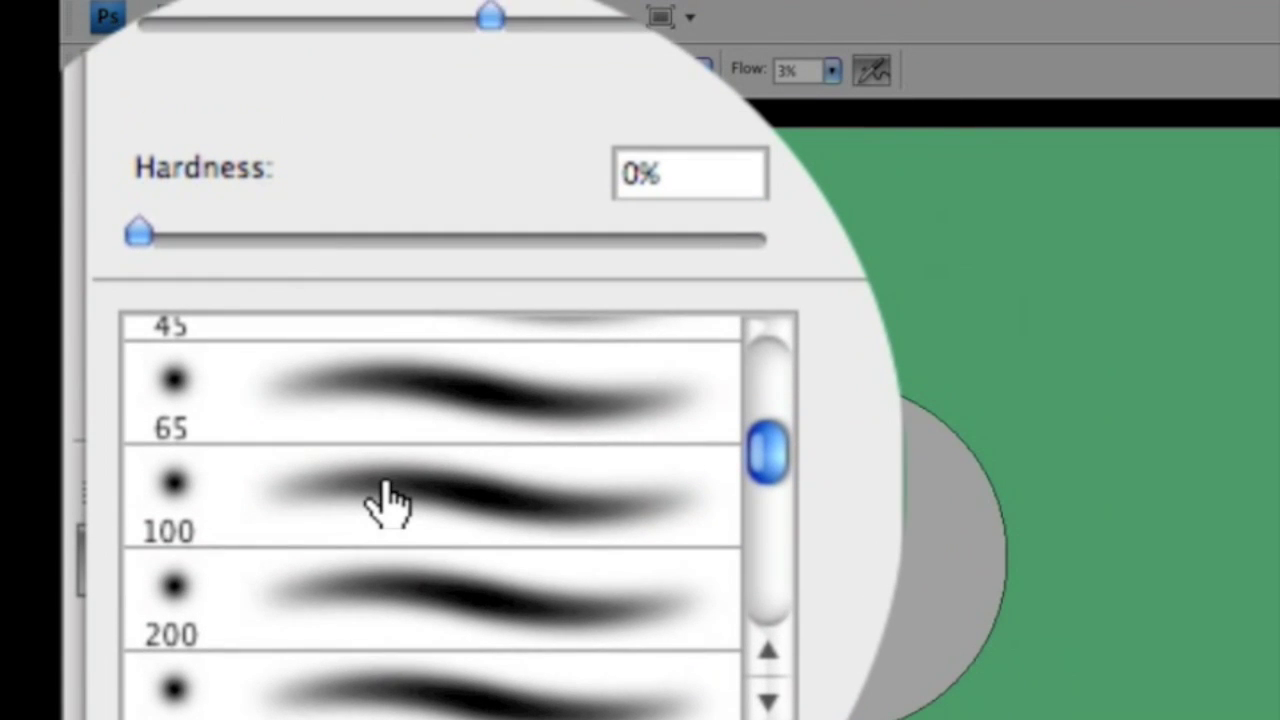
left_click(388, 500)
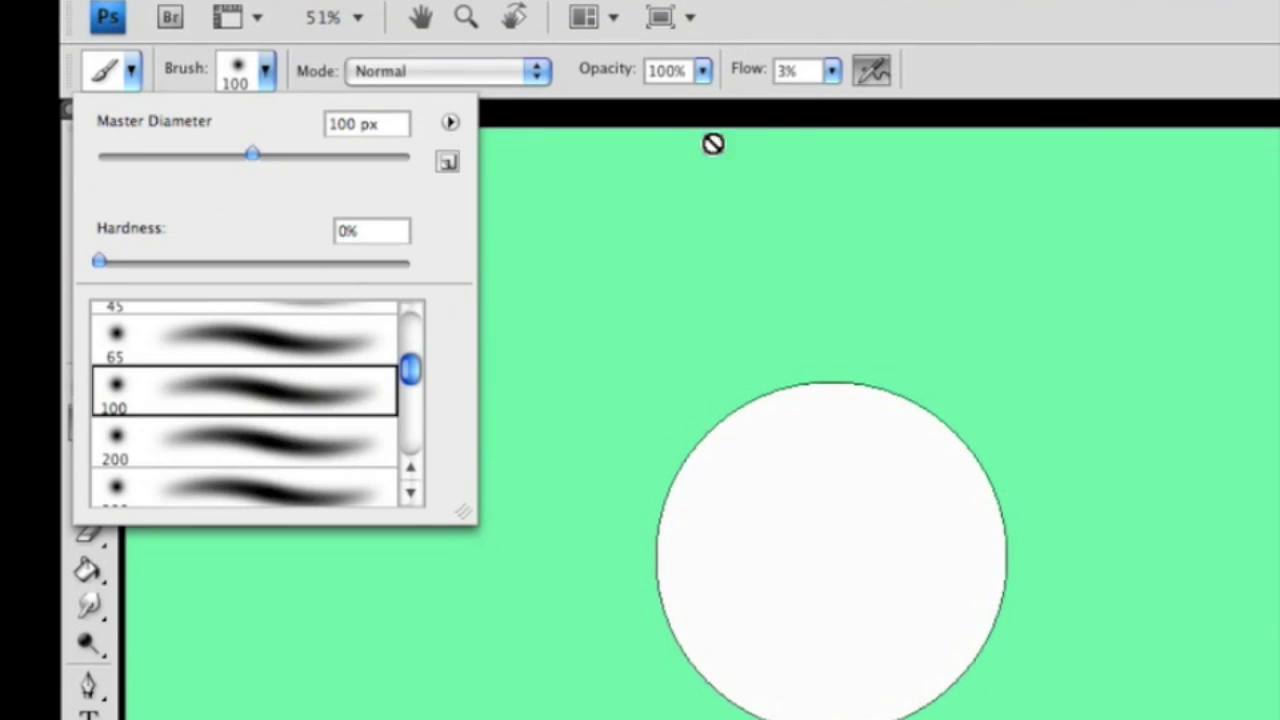
left_click(1031, 60)
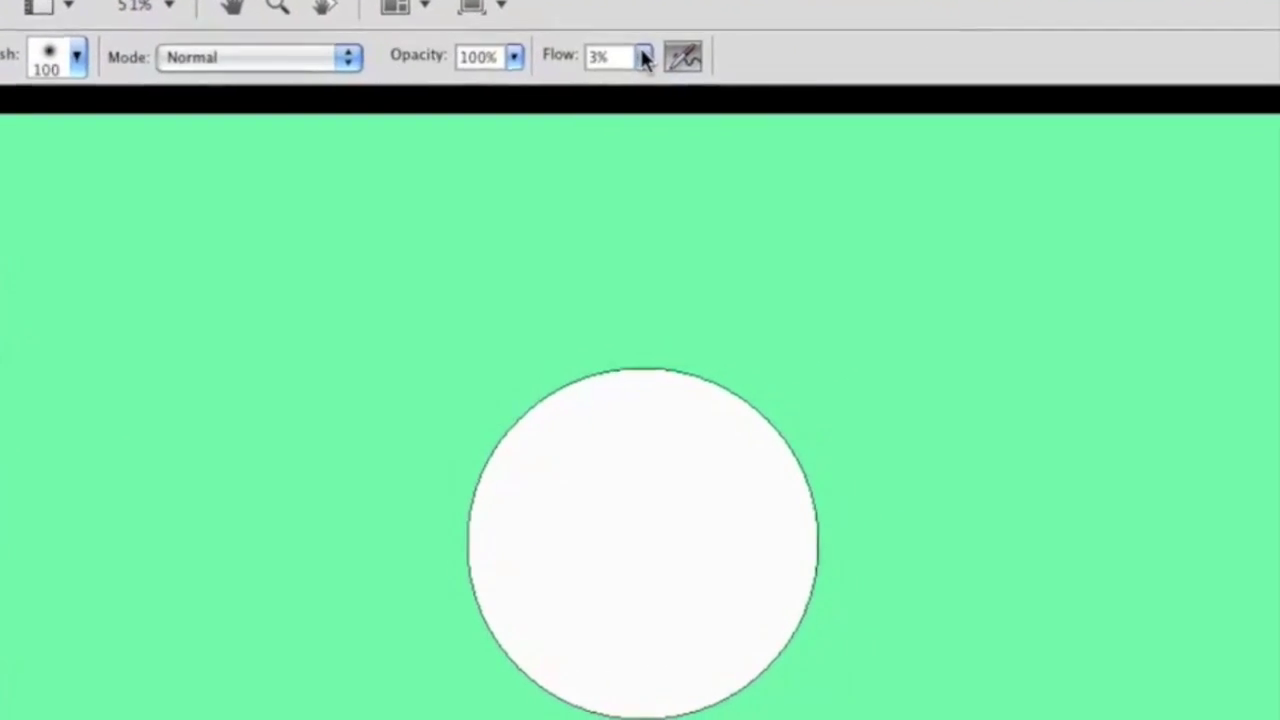
left_click(703, 61)
left_click_drag(709, 99, 716, 99)
left_click_drag(571, 160, 566, 191)
left_click(707, 40)
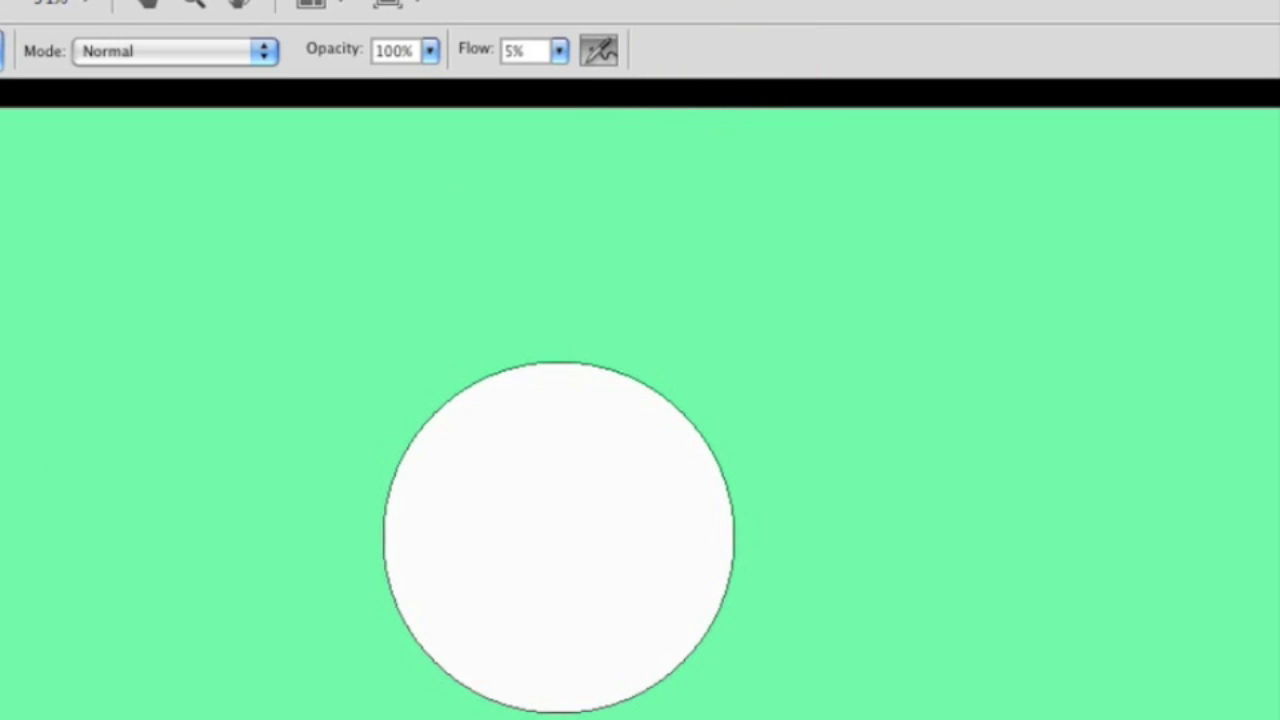
Set the foreground colour to near-black 131313.
left_click(13, 614)
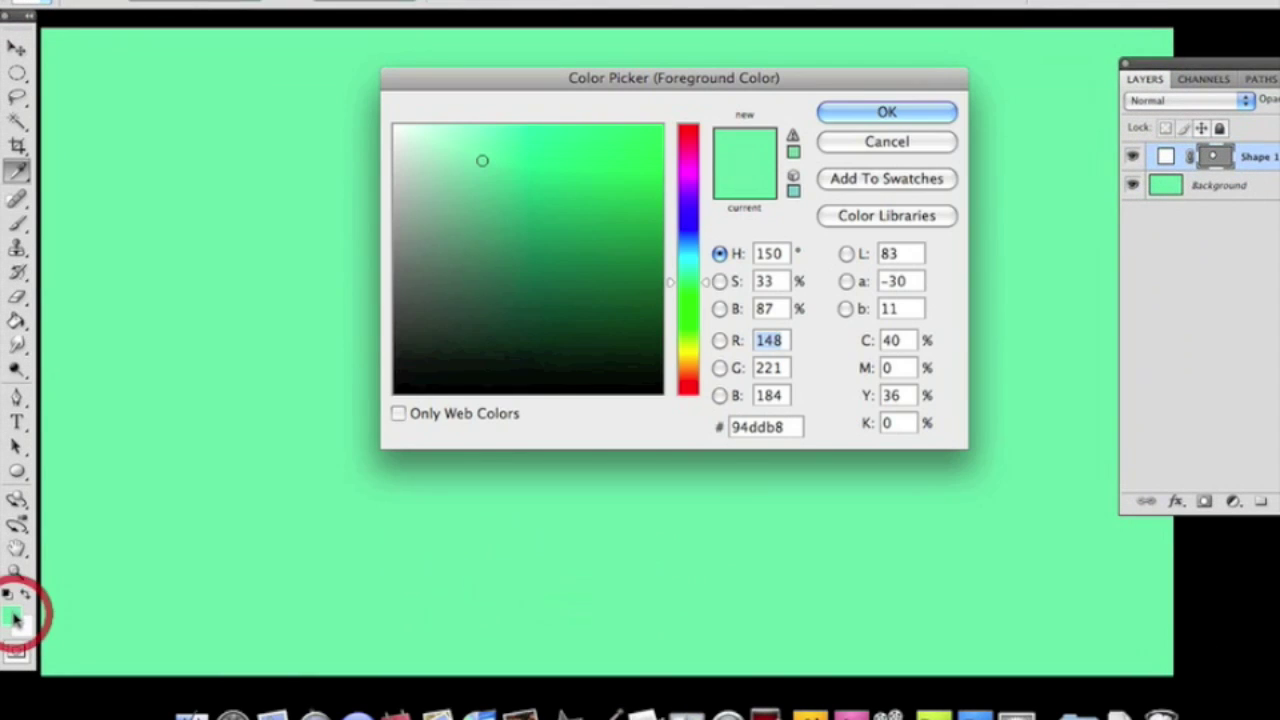
left_click(398, 389)
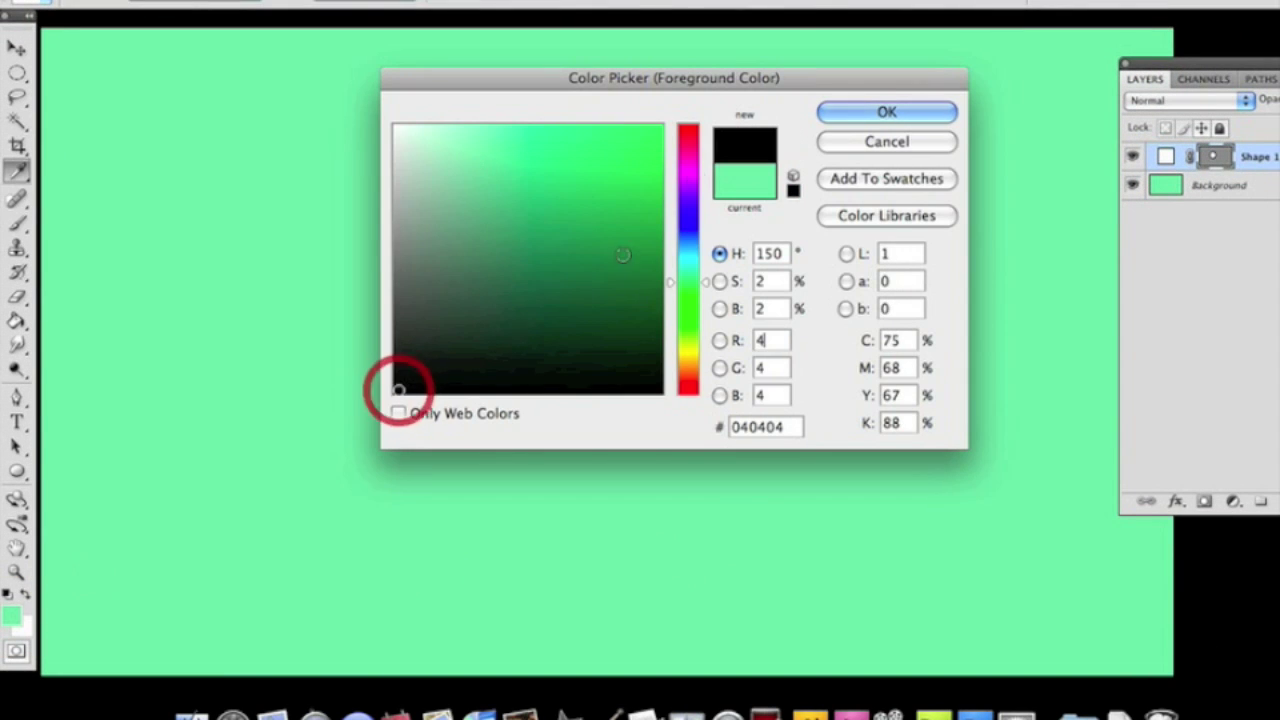
left_click(398, 374)
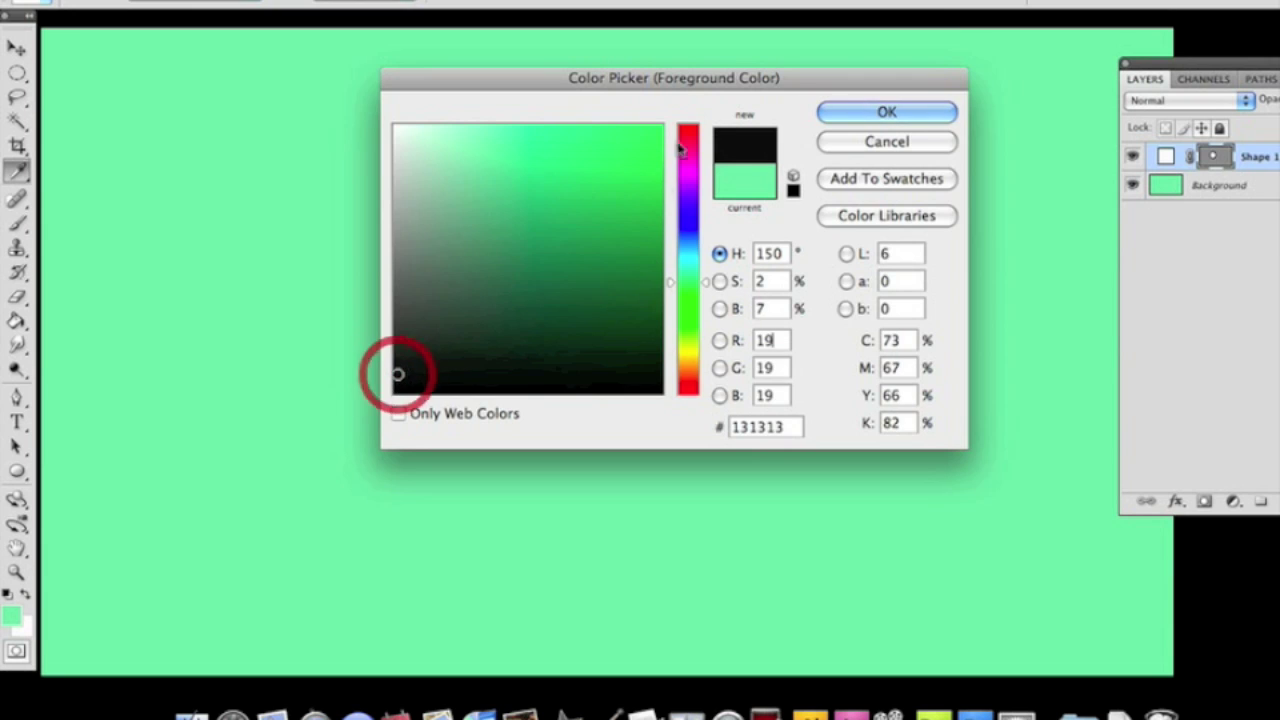
left_click(887, 112)
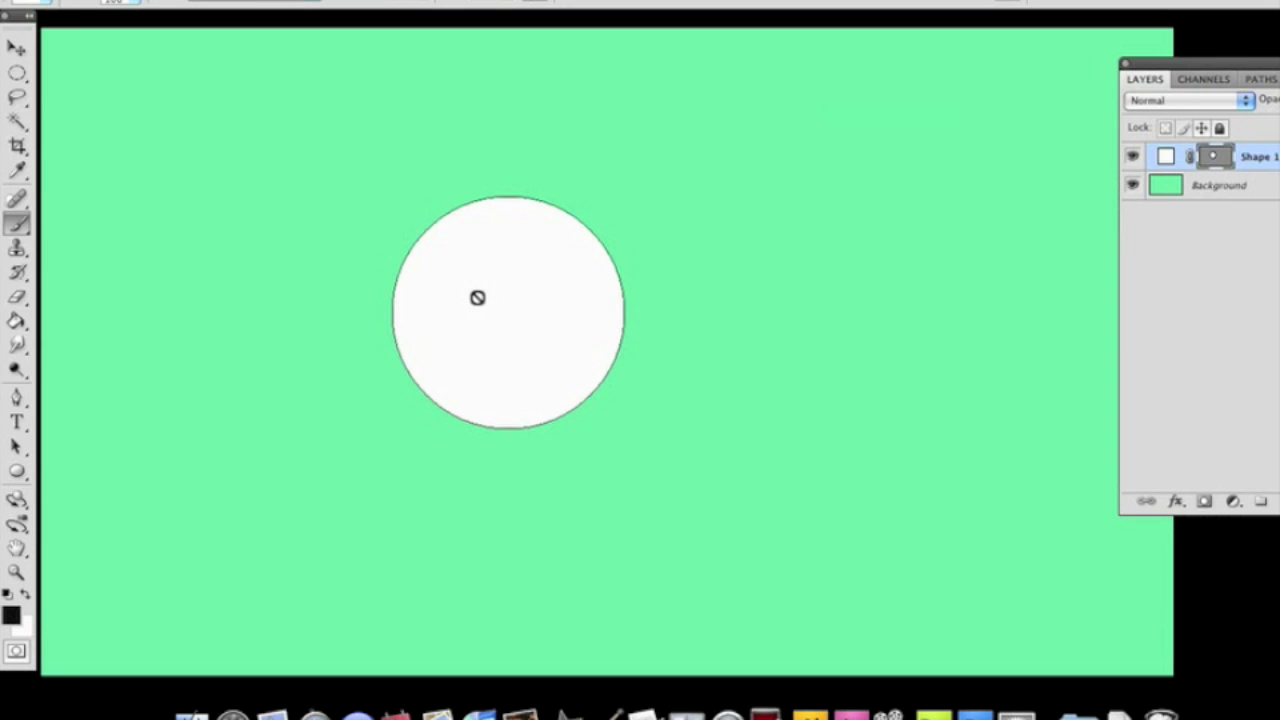
Rasterize the Shape 1 layer and lock its transparent pixels.
left_click(478, 297)
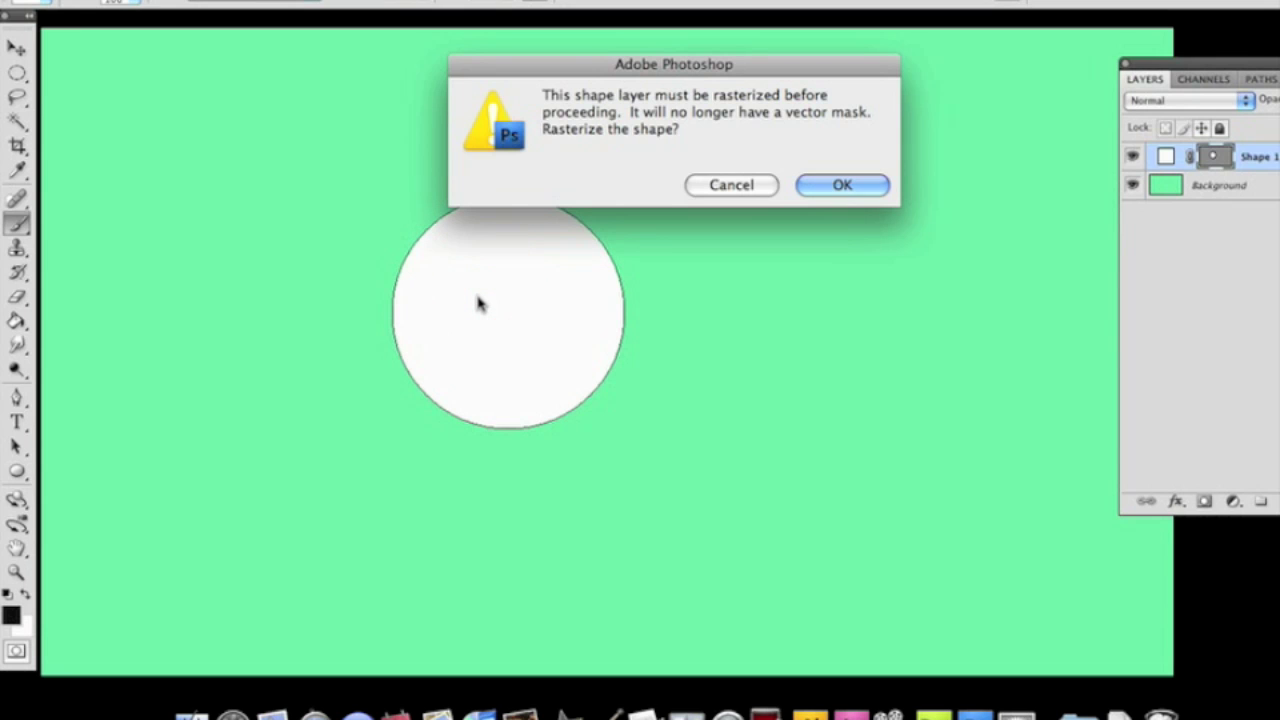
key("Return")
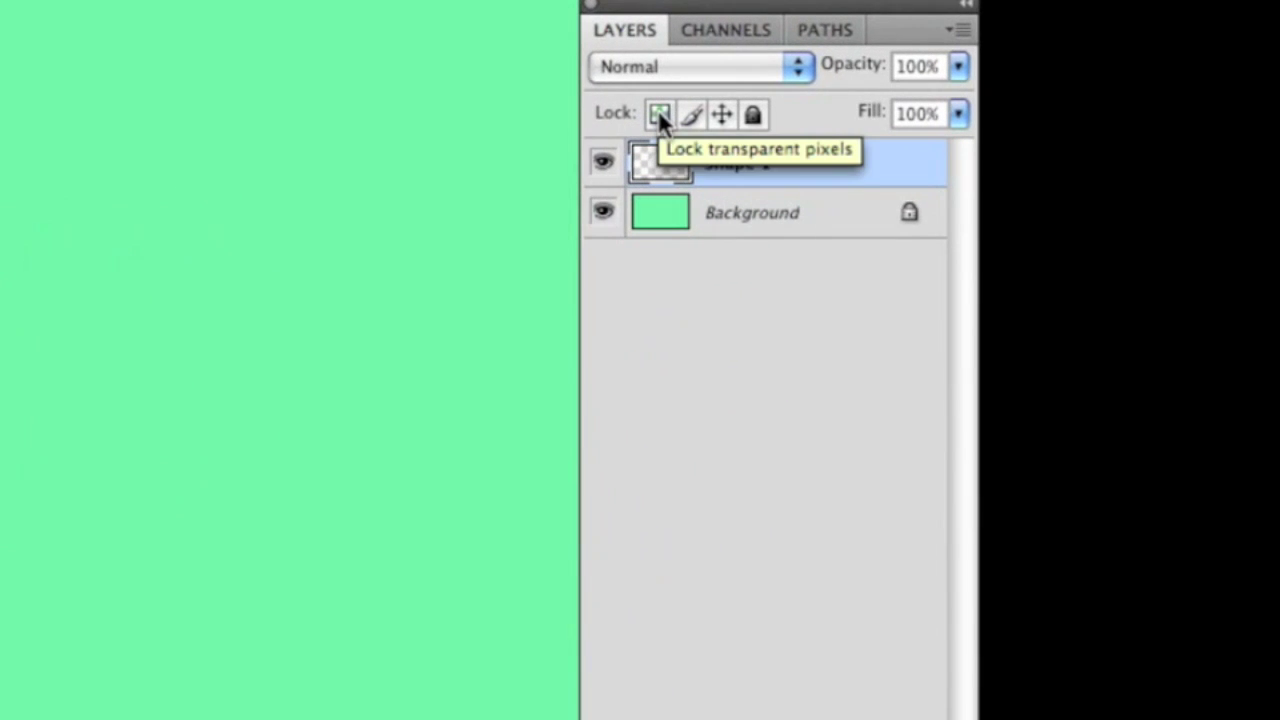
left_click(658, 112)
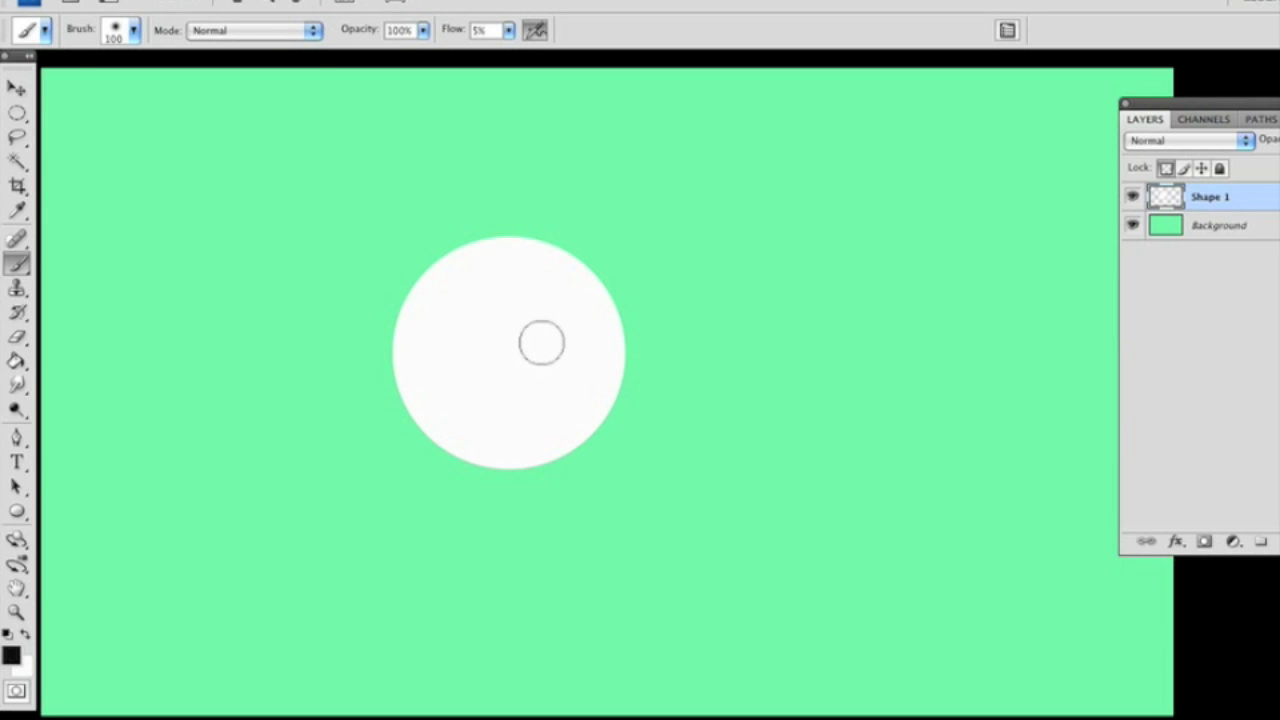
Paint soft grey shading around the sphere's left, top, right and lower edges with a 250 px brush.
key("bracketright")
key("bracketright")
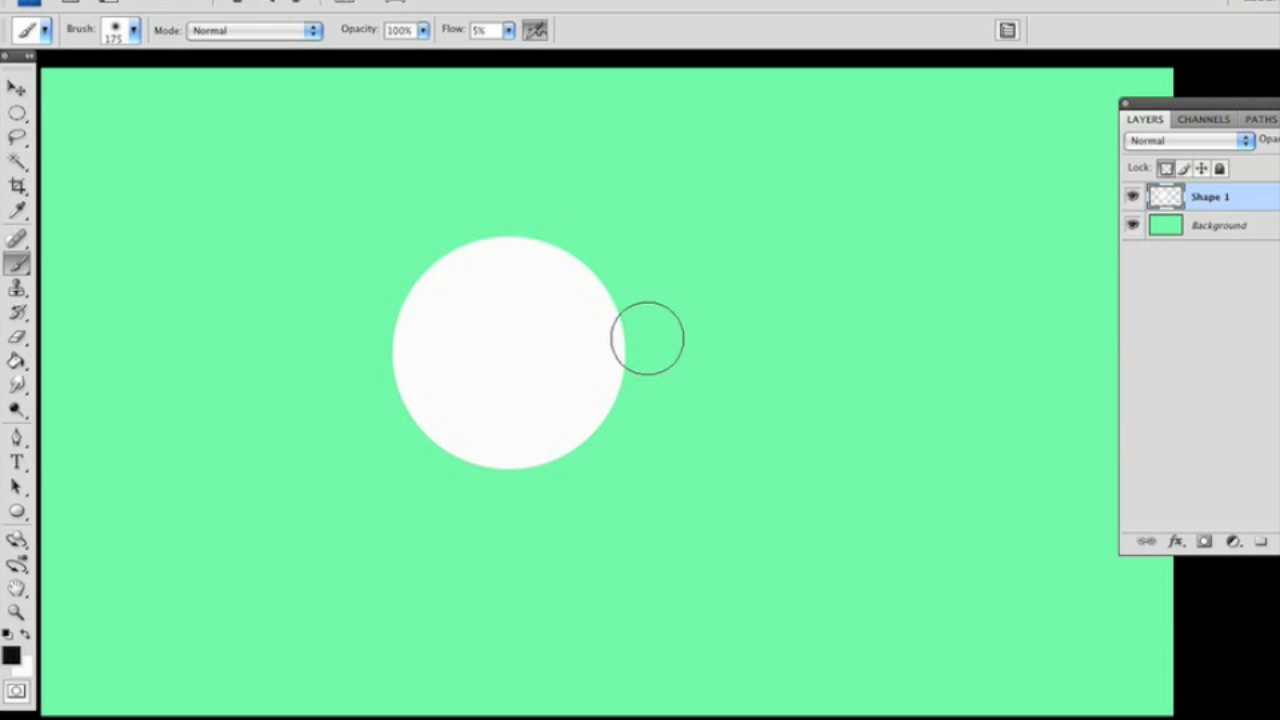
key("bracketright")
key("bracketright")
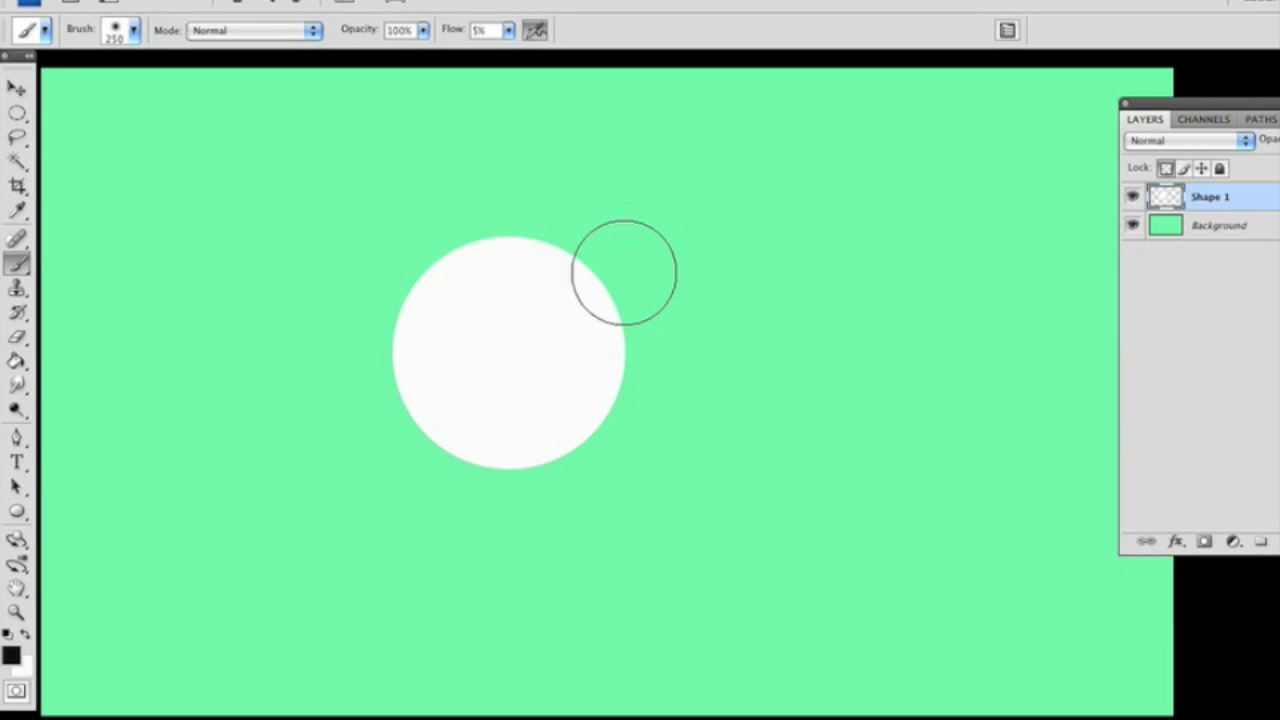
mouse_move(623, 274)
left_mouse_down()
mouse_move(645, 322)
mouse_move(570, 470)
mouse_move(508, 493)
mouse_move(444, 482)
mouse_move(385, 421)
mouse_move(375, 361)
mouse_move(410, 283)
mouse_move(488, 218)
mouse_move(537, 245)
mouse_move(592, 329)
mouse_move(589, 463)
mouse_move(495, 486)
mouse_move(390, 372)
mouse_move(401, 280)
mouse_move(603, 263)
left_mouse_up()
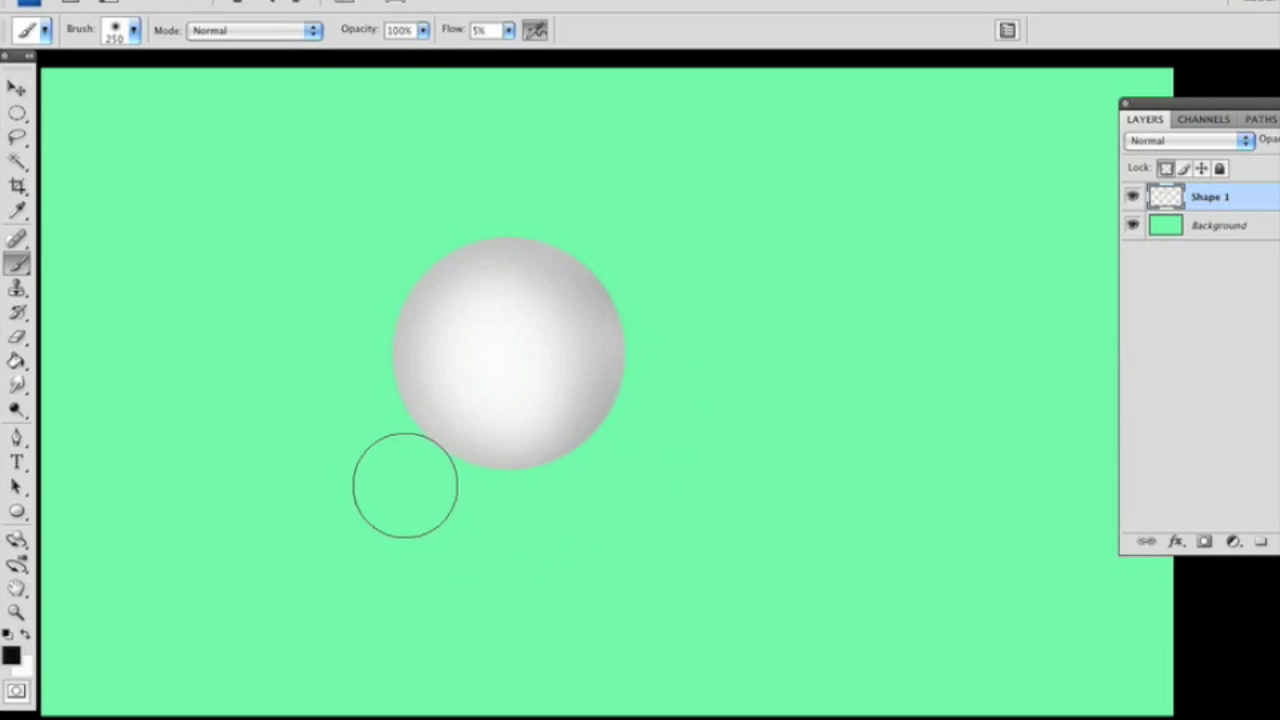
mouse_move(403, 486)
left_mouse_down()
mouse_move(380, 420)
mouse_move(393, 336)
mouse_move(444, 268)
mouse_move(507, 252)
mouse_move(624, 304)
left_mouse_up()
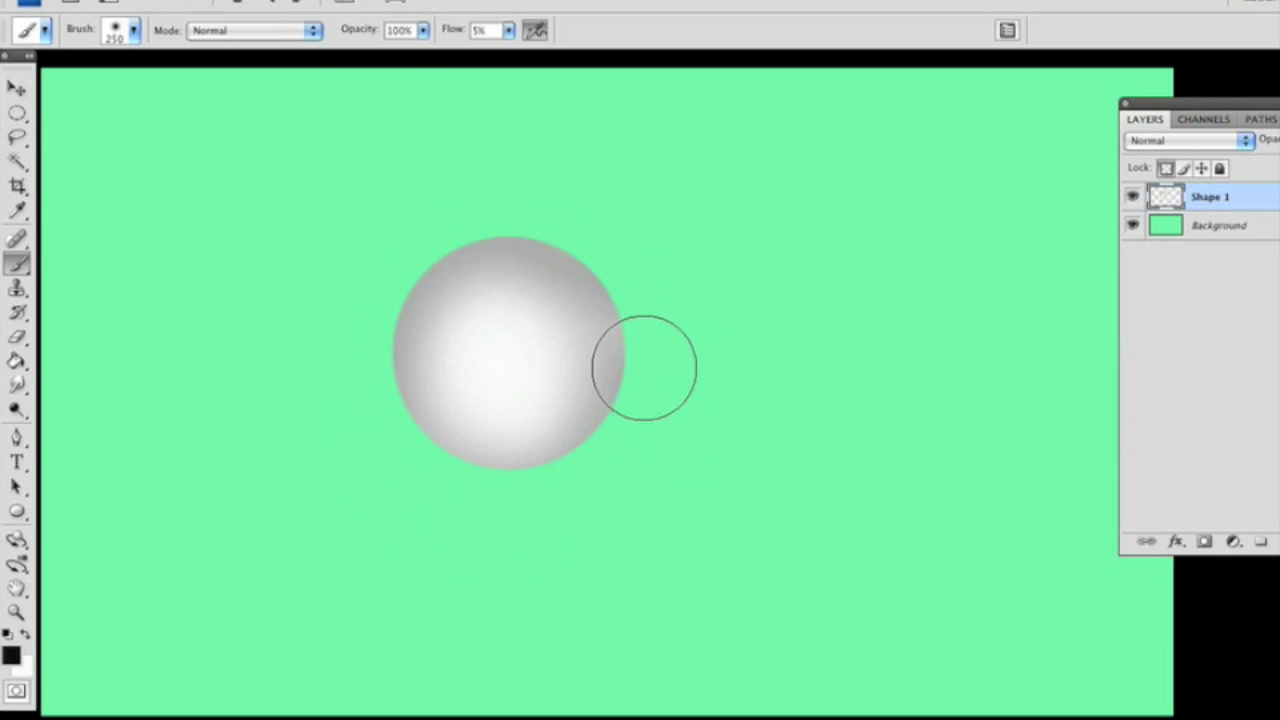
mouse_move(520, 497)
left_mouse_down()
mouse_move(394, 462)
mouse_move(368, 378)
mouse_move(426, 269)
mouse_move(540, 231)
left_mouse_up()
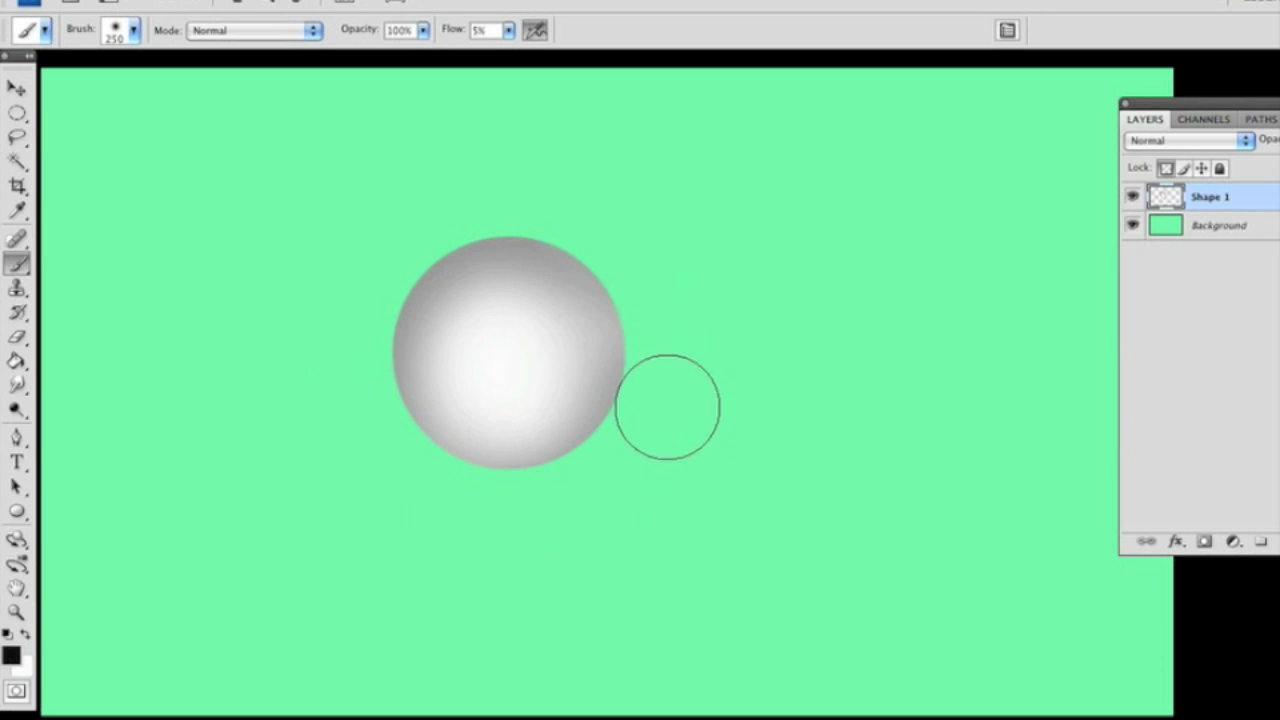
mouse_move(594, 286)
left_mouse_down()
mouse_move(605, 322)
mouse_move(588, 431)
mouse_move(462, 455)
mouse_move(401, 337)
mouse_move(468, 197)
mouse_move(582, 210)
mouse_move(664, 437)
mouse_move(650, 413)
mouse_move(643, 440)
mouse_move(557, 483)
mouse_move(443, 485)
mouse_move(386, 451)
mouse_move(350, 394)
mouse_move(511, 427)
mouse_move(537, 355)
left_mouse_up()
key("bracketright")
key("bracketright")
key("bracketright")
key("bracketright")
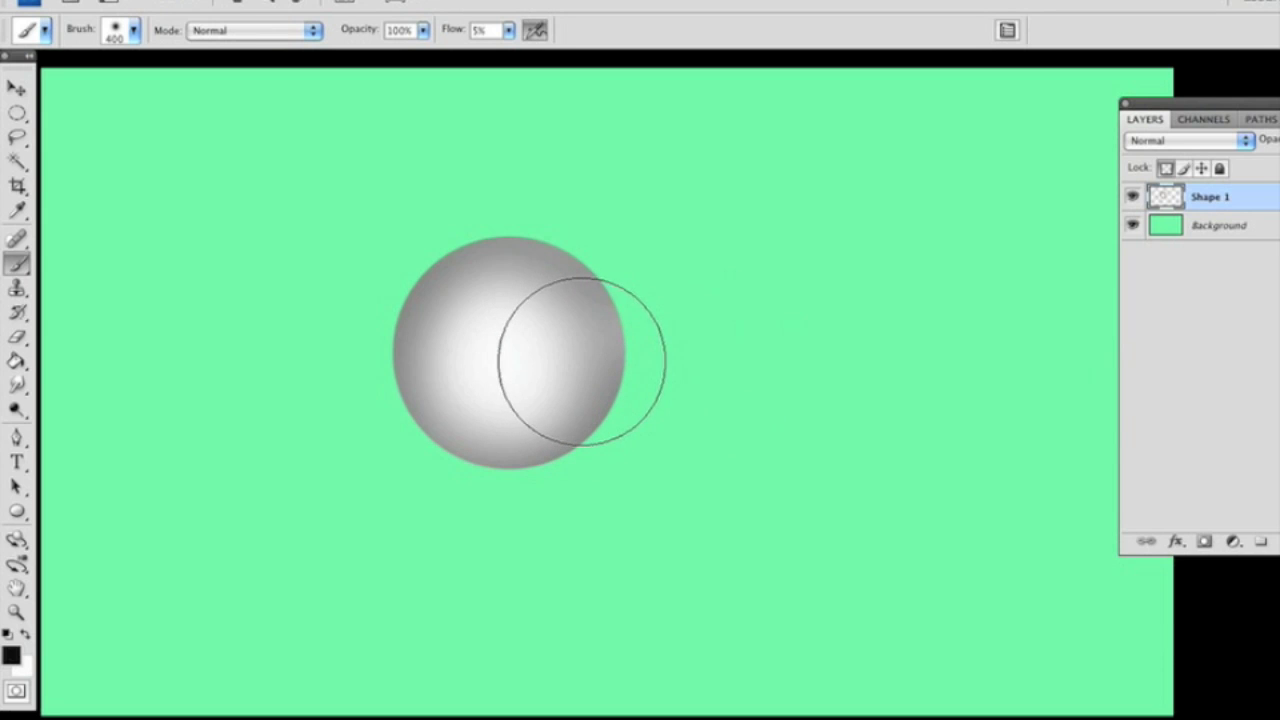
key("bracketleft")
key("bracketleft")
key("bracketleft")
key("bracketleft")
key("bracketleft")
key("bracketleft")
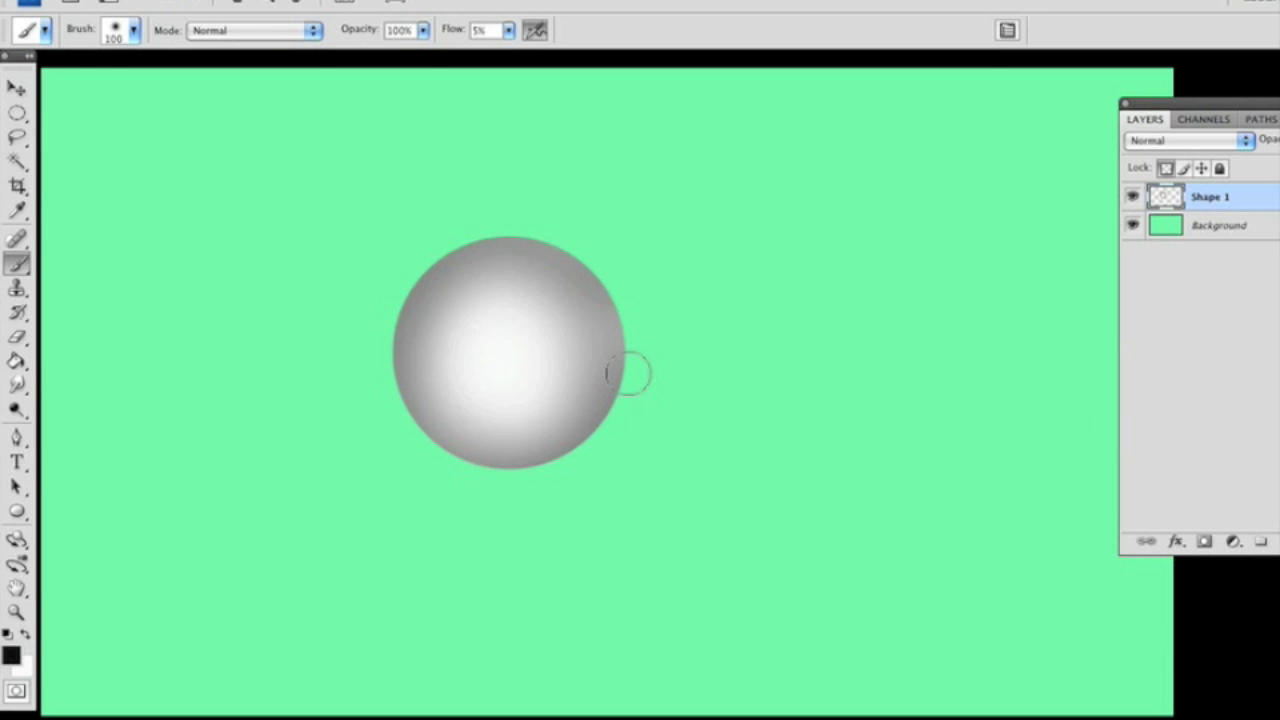
Darken the sphere's lower-right, lower and top rims, shrinking the brush to 90 px.
mouse_move(628, 374)
left_mouse_down()
mouse_move(560, 454)
mouse_move(491, 471)
left_mouse_up()
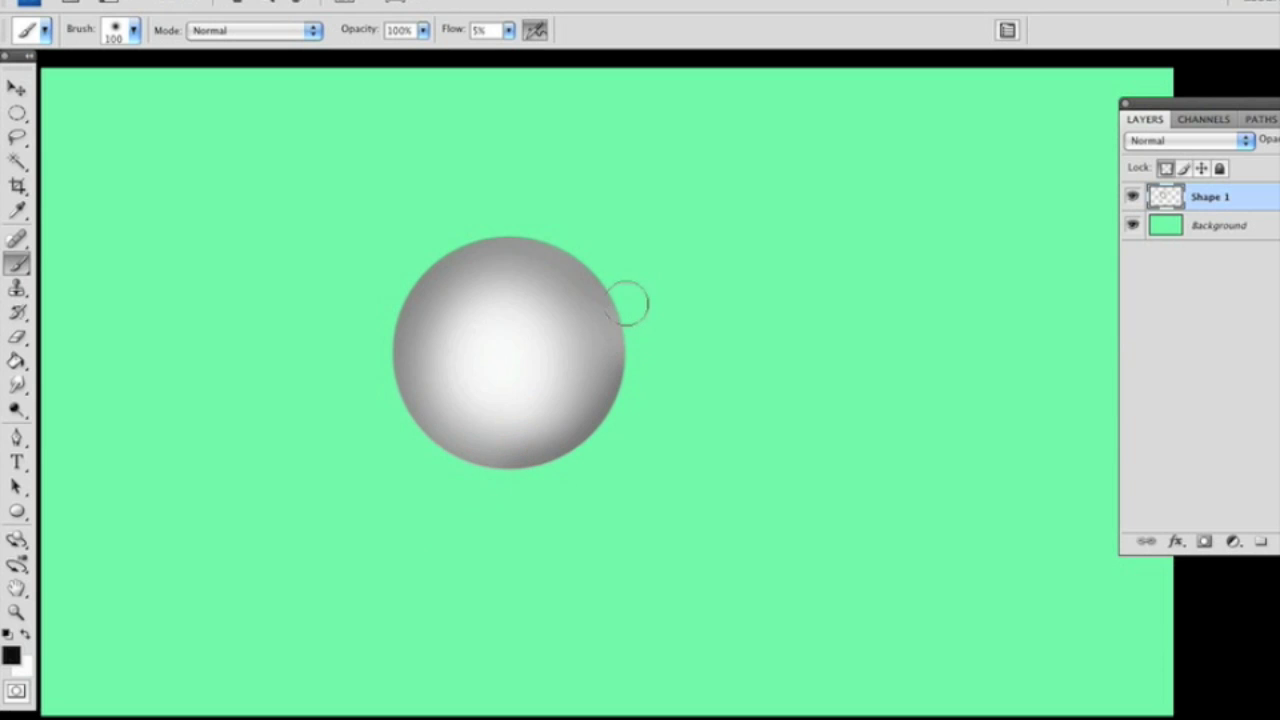
mouse_move(628, 306)
left_mouse_down()
mouse_move(585, 249)
mouse_move(519, 237)
mouse_move(438, 258)
mouse_move(410, 285)
mouse_move(388, 325)
mouse_move(391, 384)
mouse_move(430, 445)
mouse_move(491, 491)
left_mouse_up()
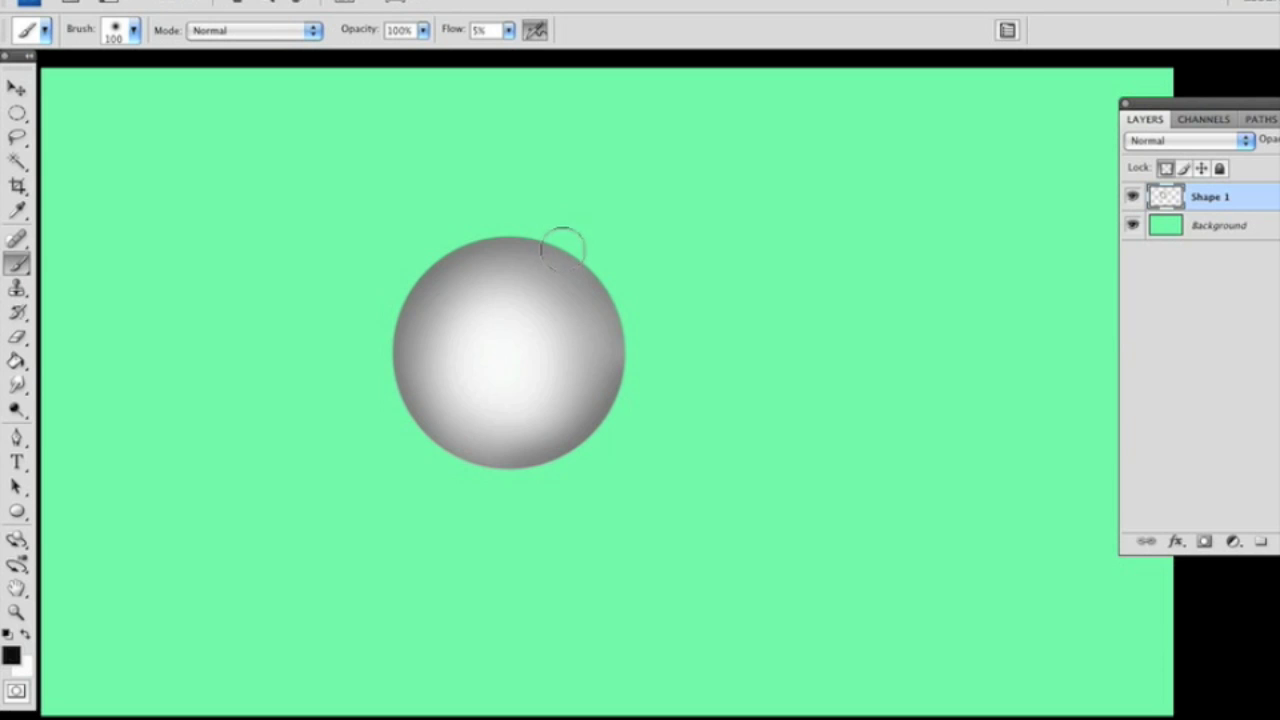
key("bracketleft")
left_click_drag(523, 233, 457, 251)
Change the brush Flow from 5% to 10%.
left_click(509, 32)
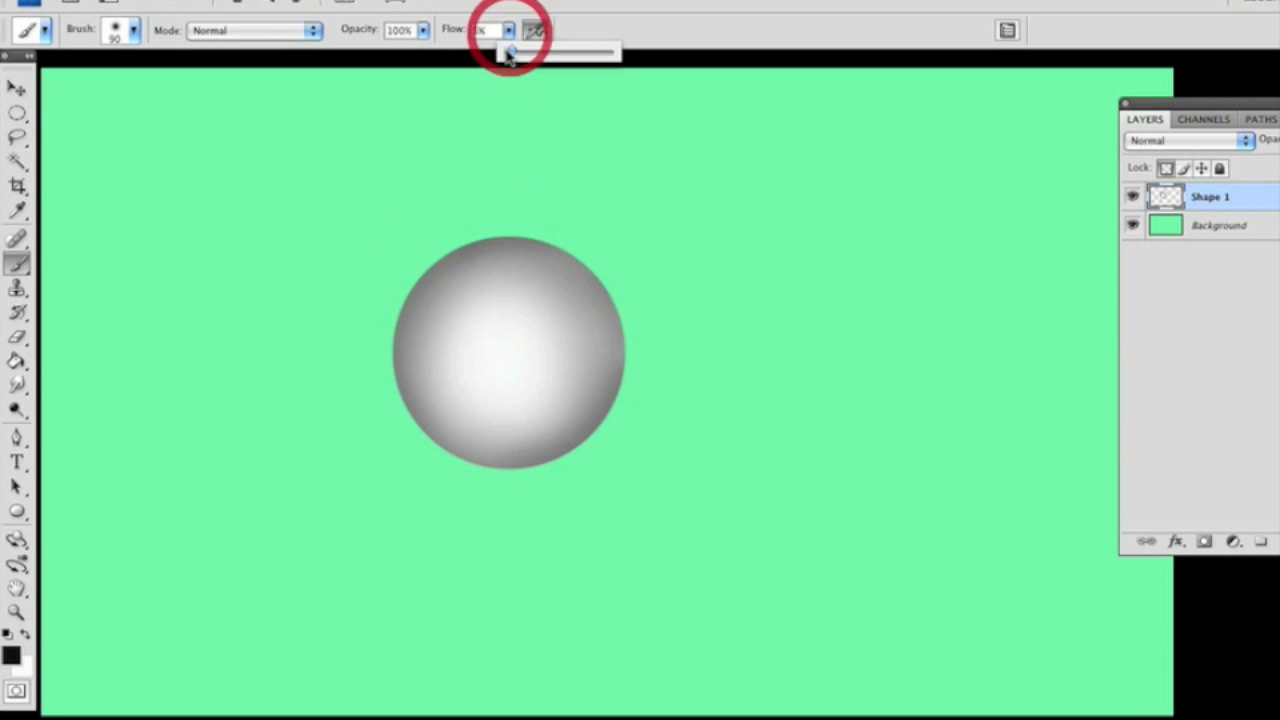
left_click(510, 31)
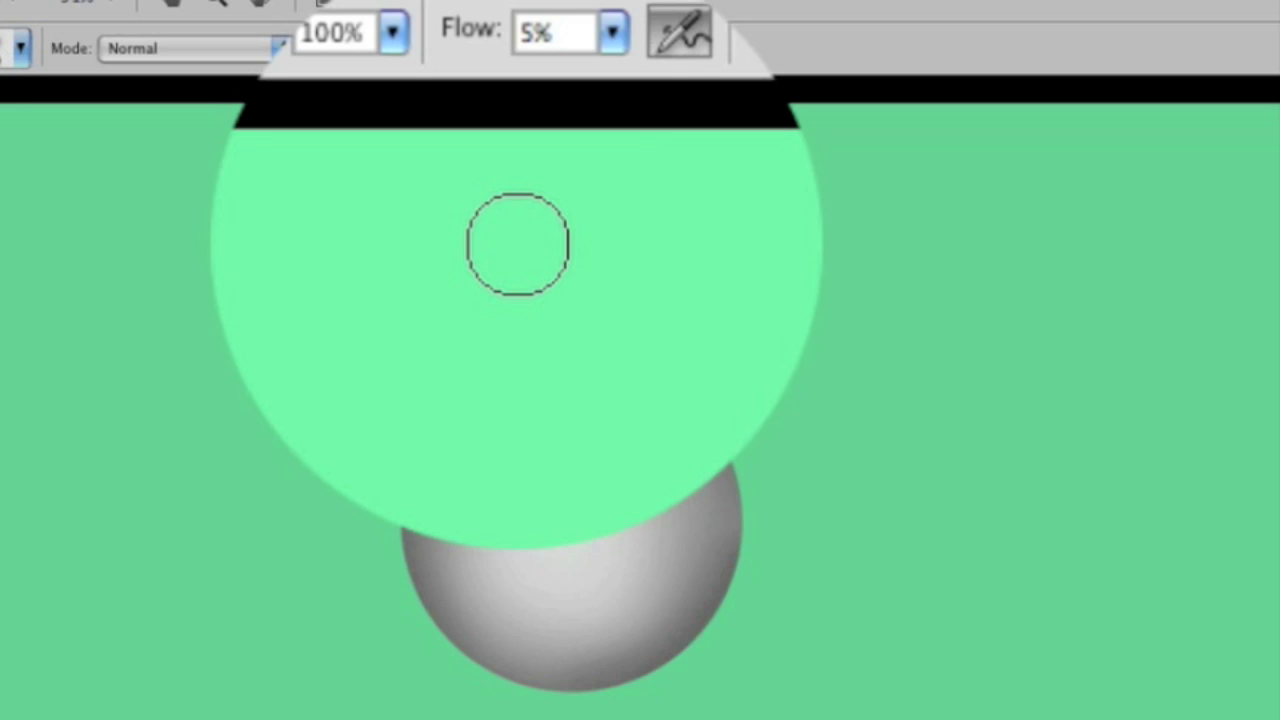
key("1")
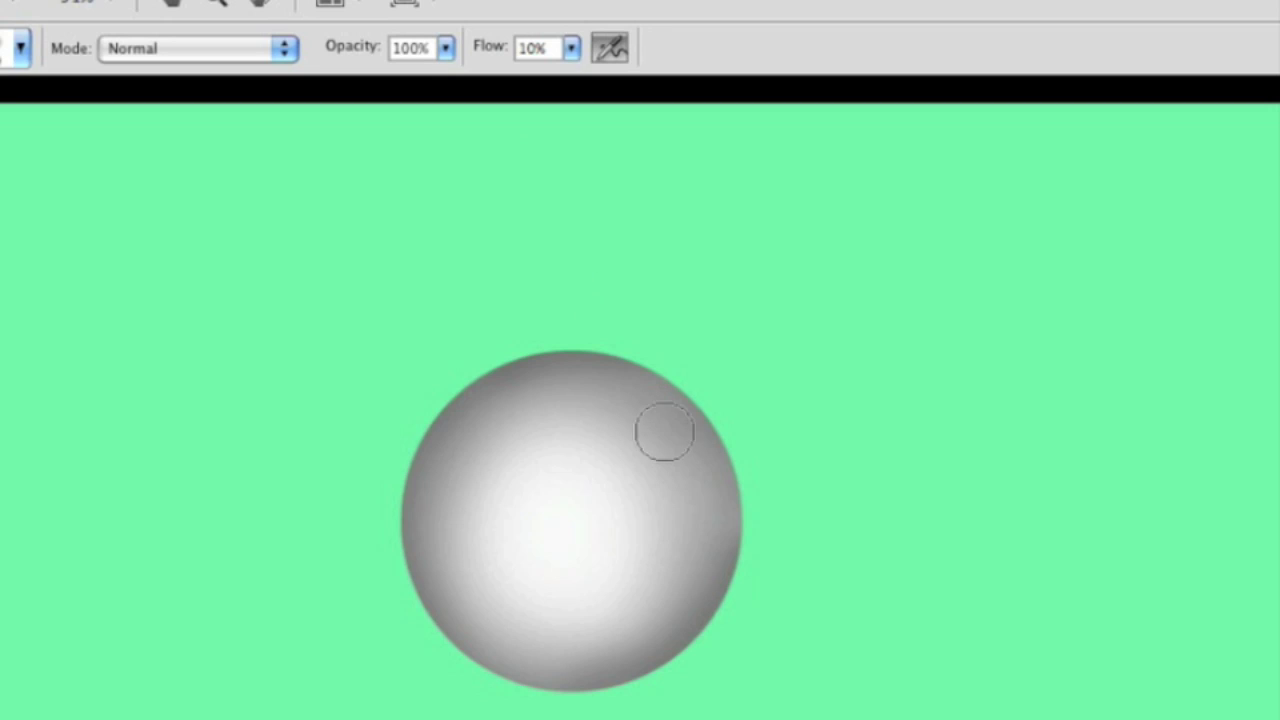
Stroke darker shading around the sphere's lower-right, upper-right, bottom and lower-left rims at 10% flow.
left_click(719, 421)
mouse_move(719, 400)
left_mouse_down()
mouse_move(736, 503)
mouse_move(702, 625)
left_mouse_up()
mouse_move(703, 310)
left_mouse_down()
mouse_move(614, 238)
mouse_move(506, 247)
mouse_move(455, 322)
mouse_move(451, 438)
mouse_move(518, 476)
mouse_move(576, 488)
mouse_move(638, 487)
mouse_move(666, 462)
mouse_move(698, 426)
mouse_move(703, 304)
mouse_move(688, 271)
mouse_move(634, 229)
left_mouse_up()
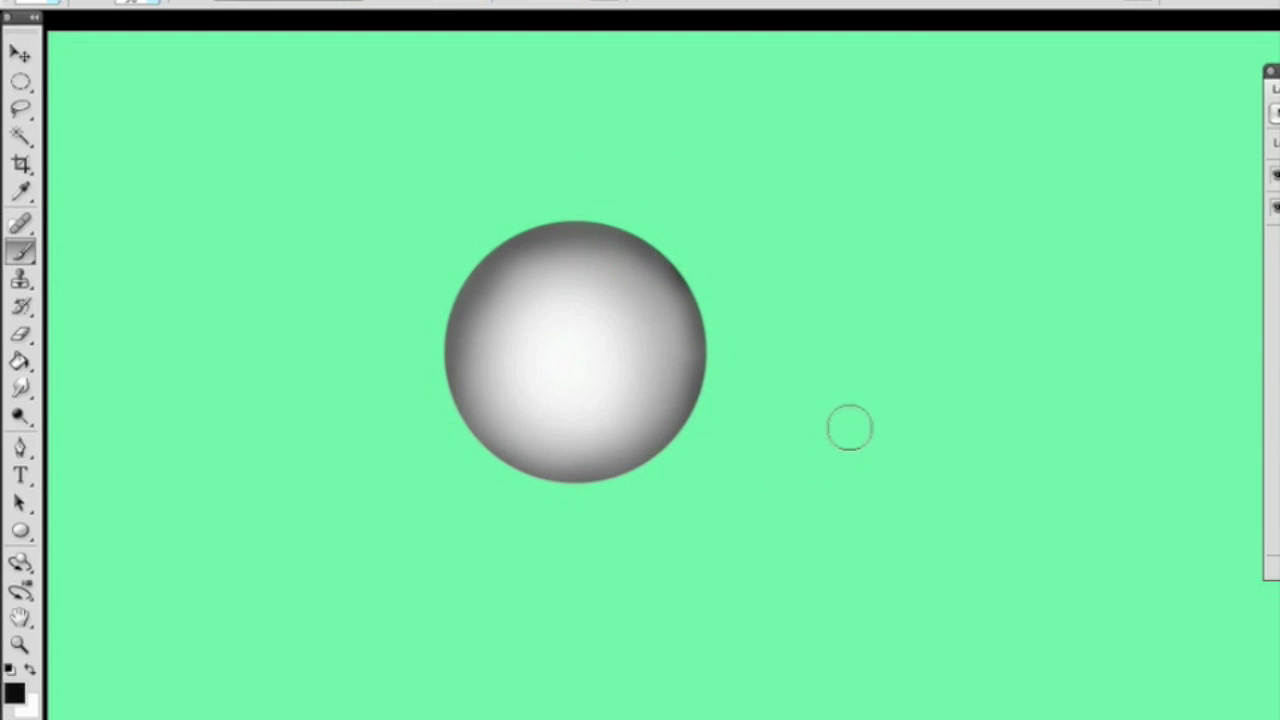
mouse_move(708, 326)
left_mouse_down()
mouse_move(694, 406)
mouse_move(634, 483)
mouse_move(523, 501)
mouse_move(480, 466)
mouse_move(429, 374)
left_mouse_up()
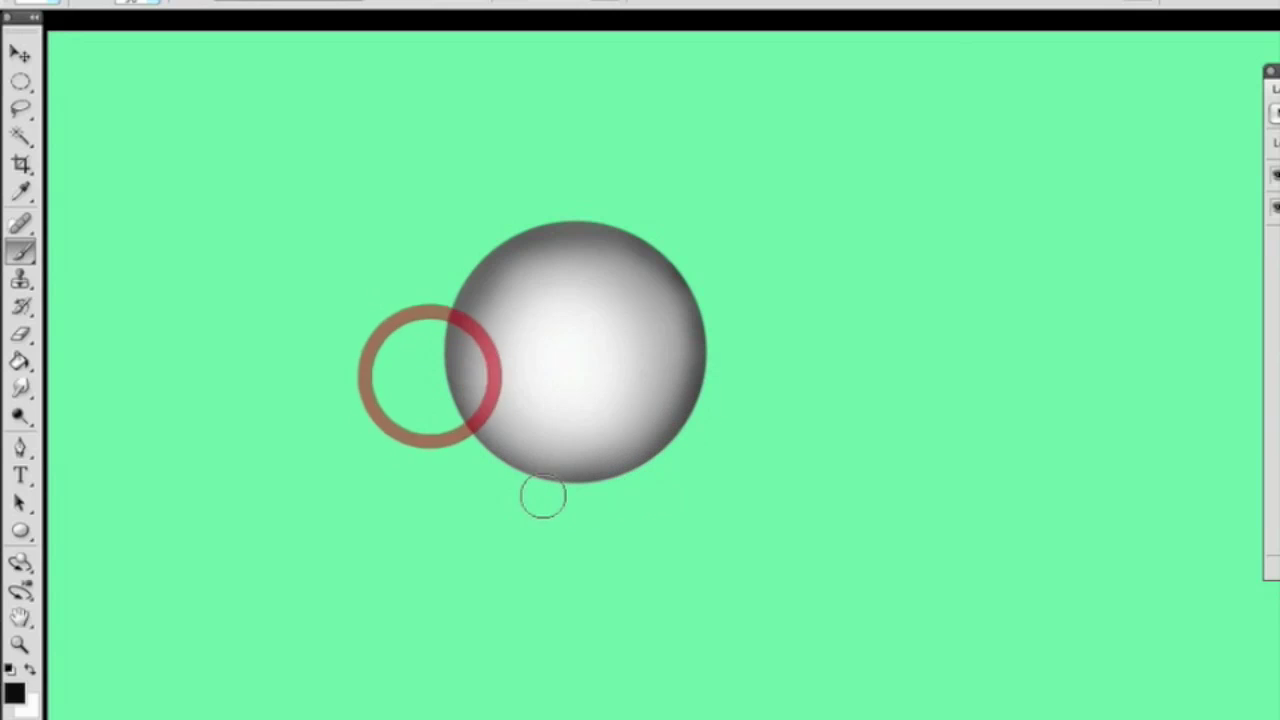
mouse_move(540, 497)
left_mouse_down()
mouse_move(437, 394)
mouse_move(406, 317)
left_mouse_up()
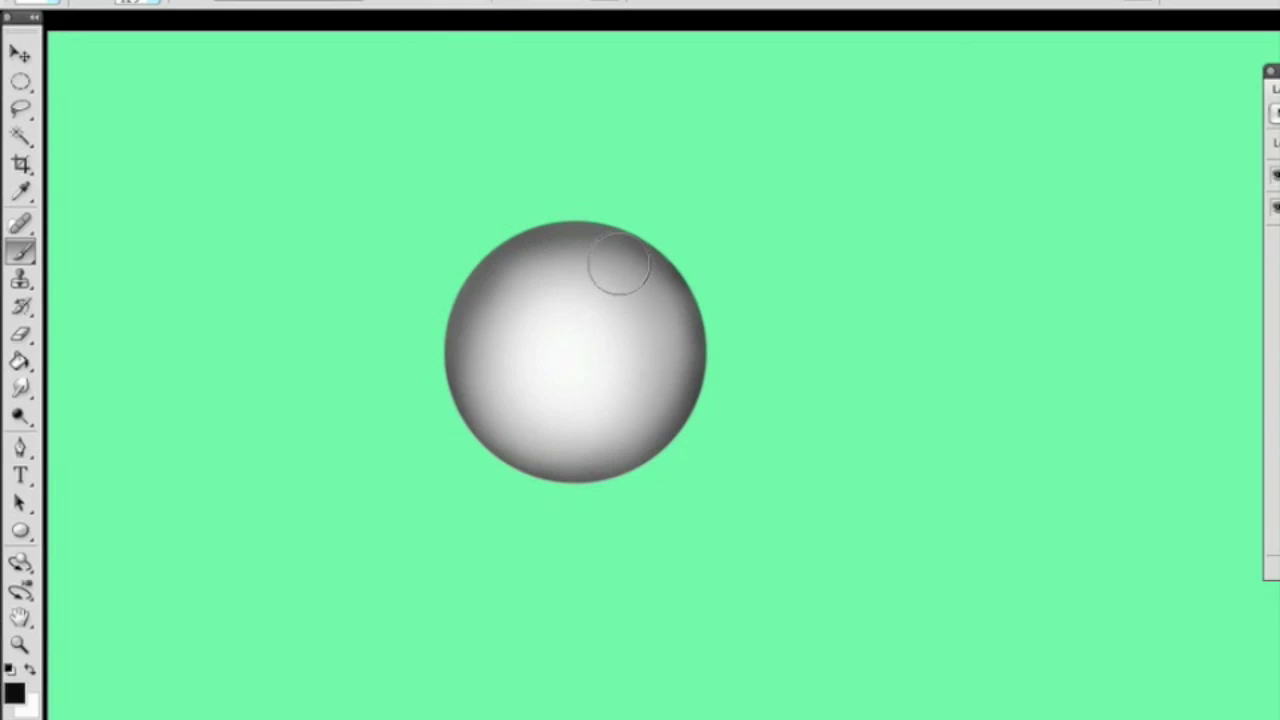
mouse_move(655, 248)
left_mouse_down()
mouse_move(696, 384)
mouse_move(594, 518)
mouse_move(437, 379)
mouse_move(463, 207)
mouse_move(596, 233)
mouse_move(723, 352)
mouse_move(712, 458)
left_mouse_up()
right_click(680, 466)
left_click(889, 167)
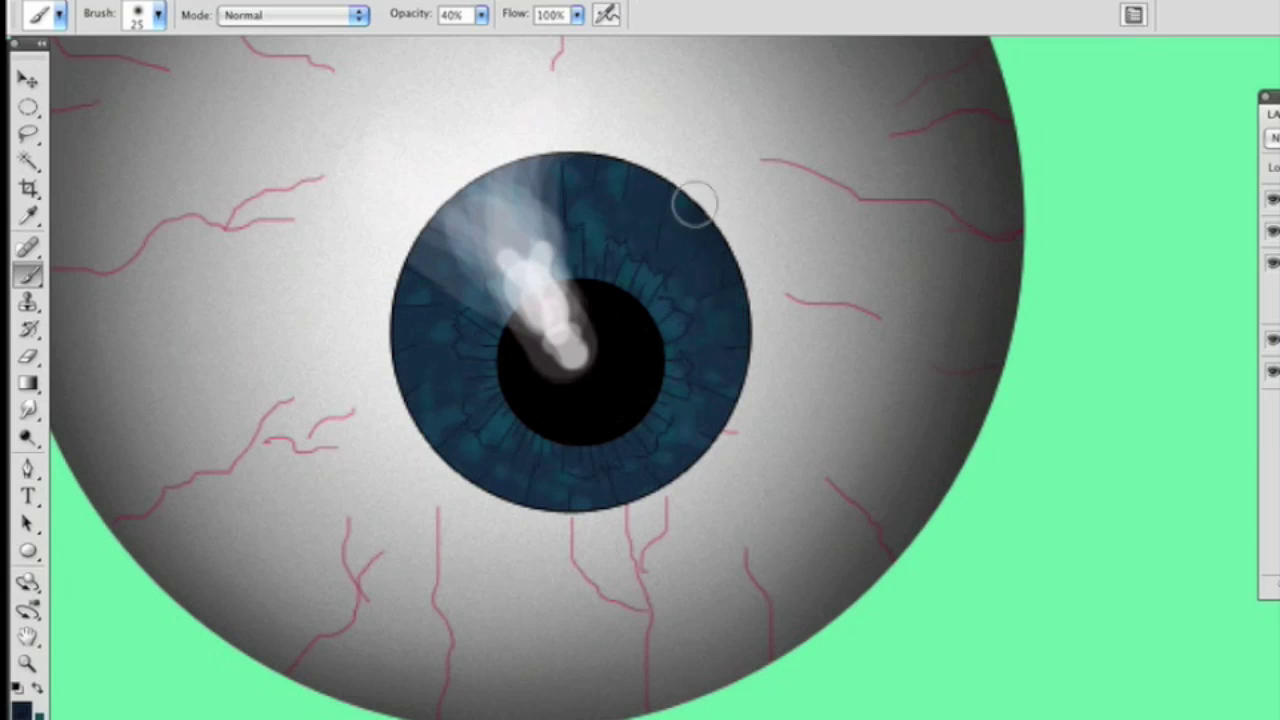
Paint dark radial streaks around the iris rim with a newly picked colour and small brush.
left_click_drag(691, 200, 586, 449)
key("i")
left_click(20, 703)
key("Return")
key("b")
mouse_move(638, 159)
left_mouse_down()
mouse_move(480, 423)
mouse_move(603, 297)
mouse_move(494, 300)
left_mouse_up()
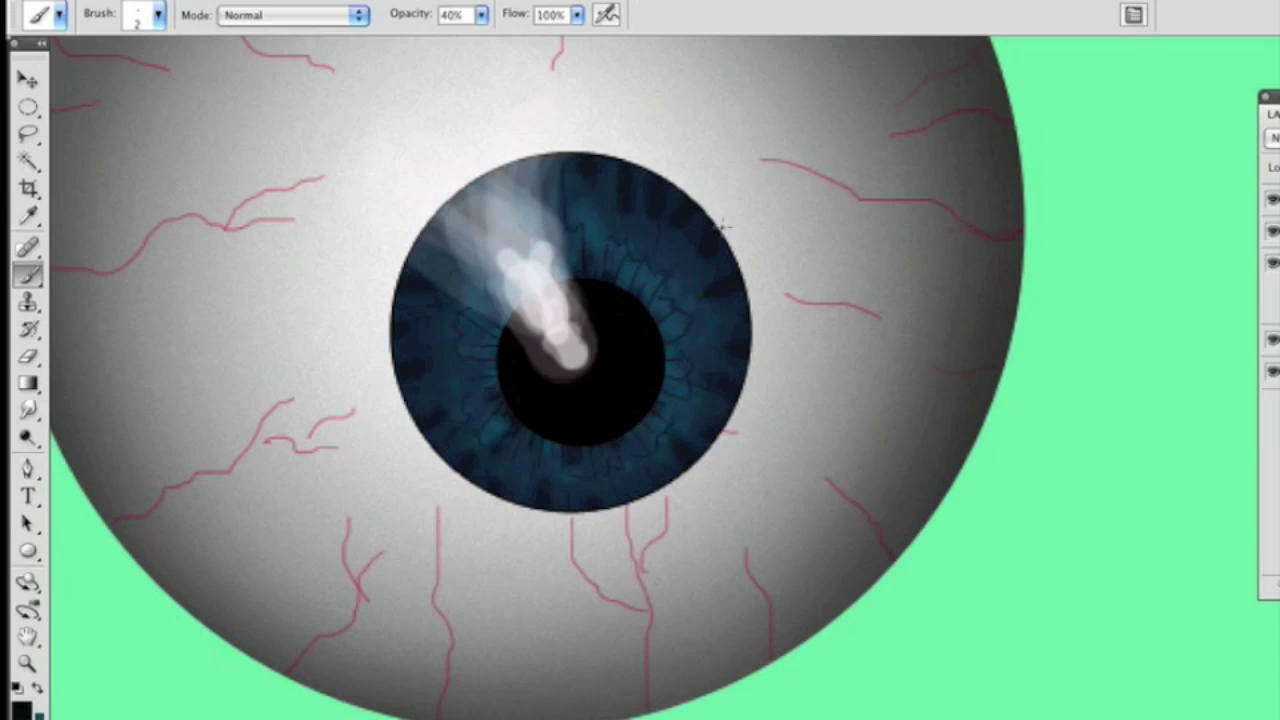
key("bracketright")
key("bracketright")
key("bracketright")
key("bracketright")
key("bracketright")
key("bracketright")
key("bracketright")
key("bracketright")
mouse_move(722, 226)
left_mouse_down()
mouse_move(697, 343)
mouse_move(563, 506)
mouse_move(463, 349)
mouse_move(635, 428)
mouse_move(462, 398)
left_mouse_up()
Dab a 60 px white highlight at 50% opacity above-left of the iris, then duplicate the eyeball to the right.
key("ctrl+minus")
key("bracketright")
key("bracketright")
key("bracketright")
key("bracketright")
key("bracketright")
key("bracketright")
key("bracketright")
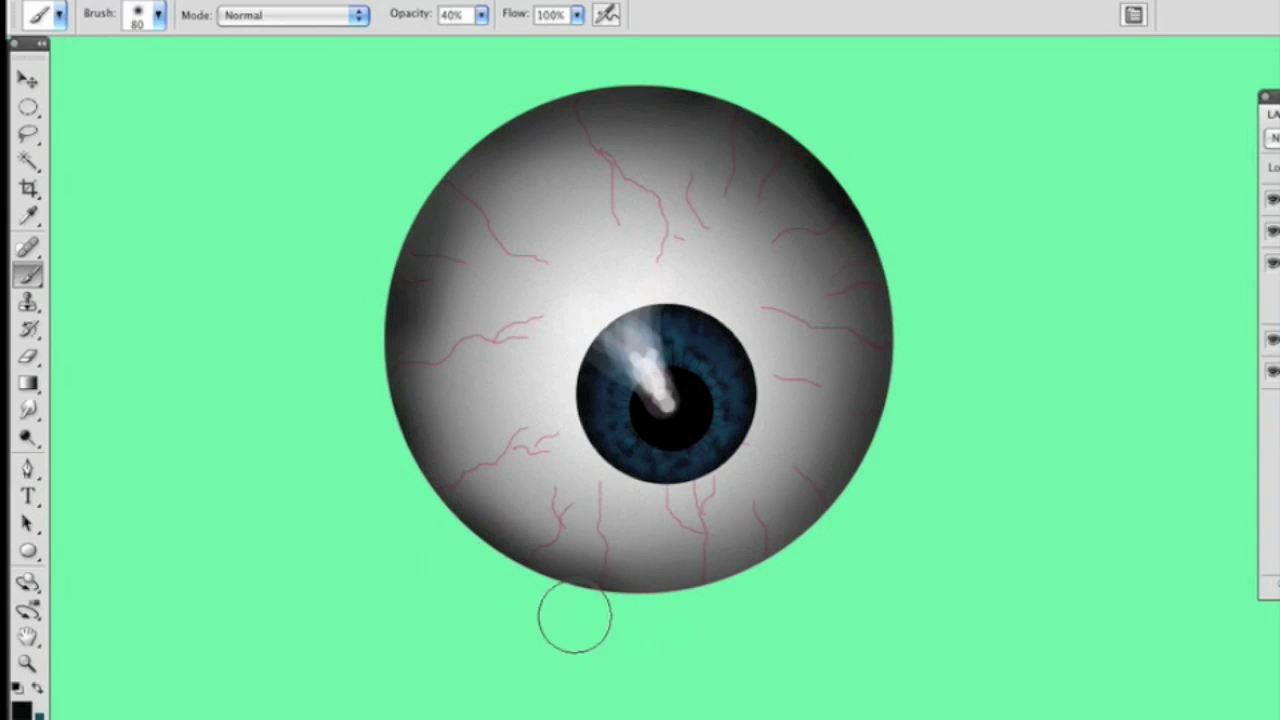
key("bracketright")
key("bracketright")
key("bracketright")
key("bracketright")
key("0")
key("5")
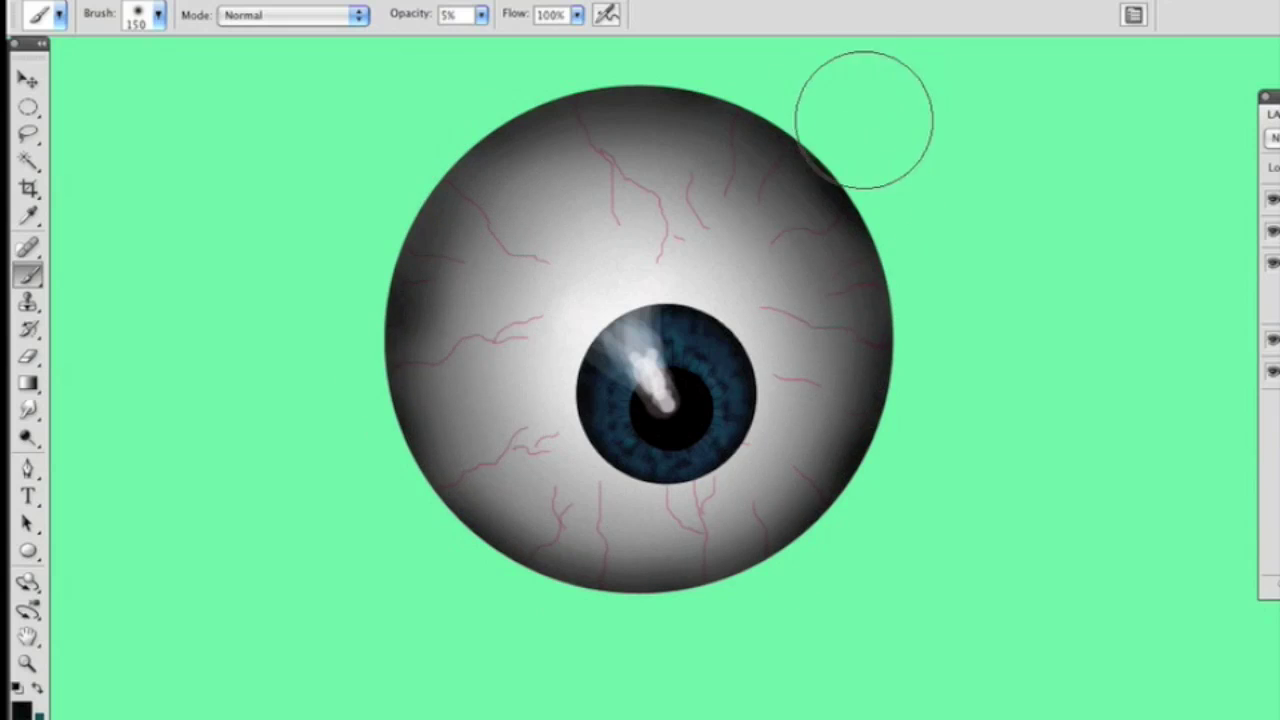
key("ctrl+minus")
key("bracketleft")
key("bracketleft")
key("bracketleft")
key("bracketleft")
key("bracketleft")
key("bracketleft")
key("bracketleft")
key("bracketleft")
key("bracketleft")
key("0")
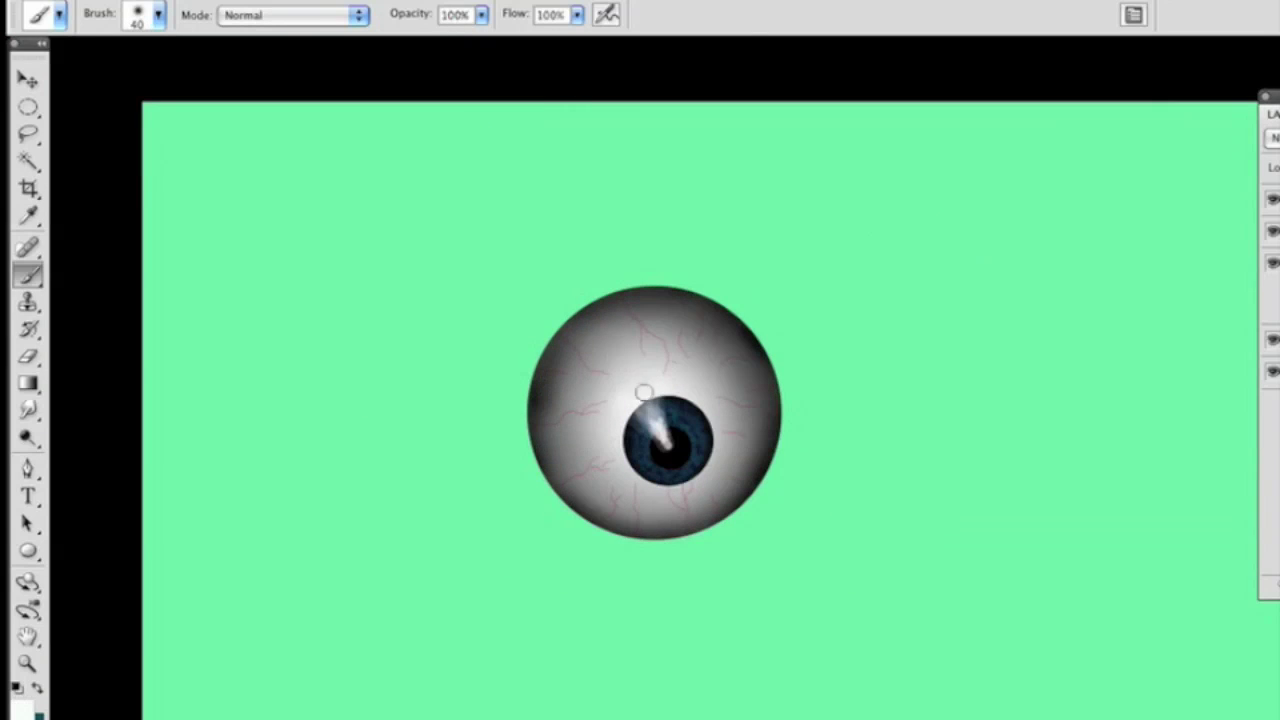
key("5")
key("bracketright")
key("bracketright")
left_click(628, 379)
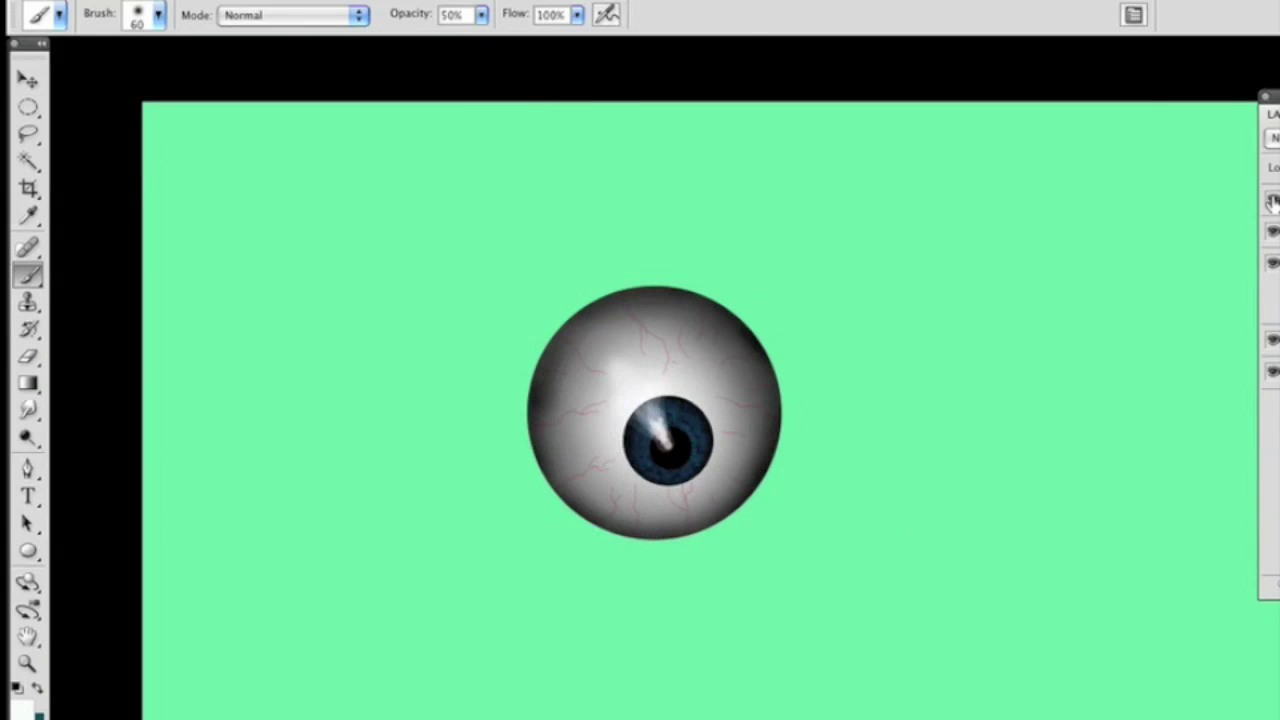
key("v")
left_click_drag(717, 417, 1043, 417)
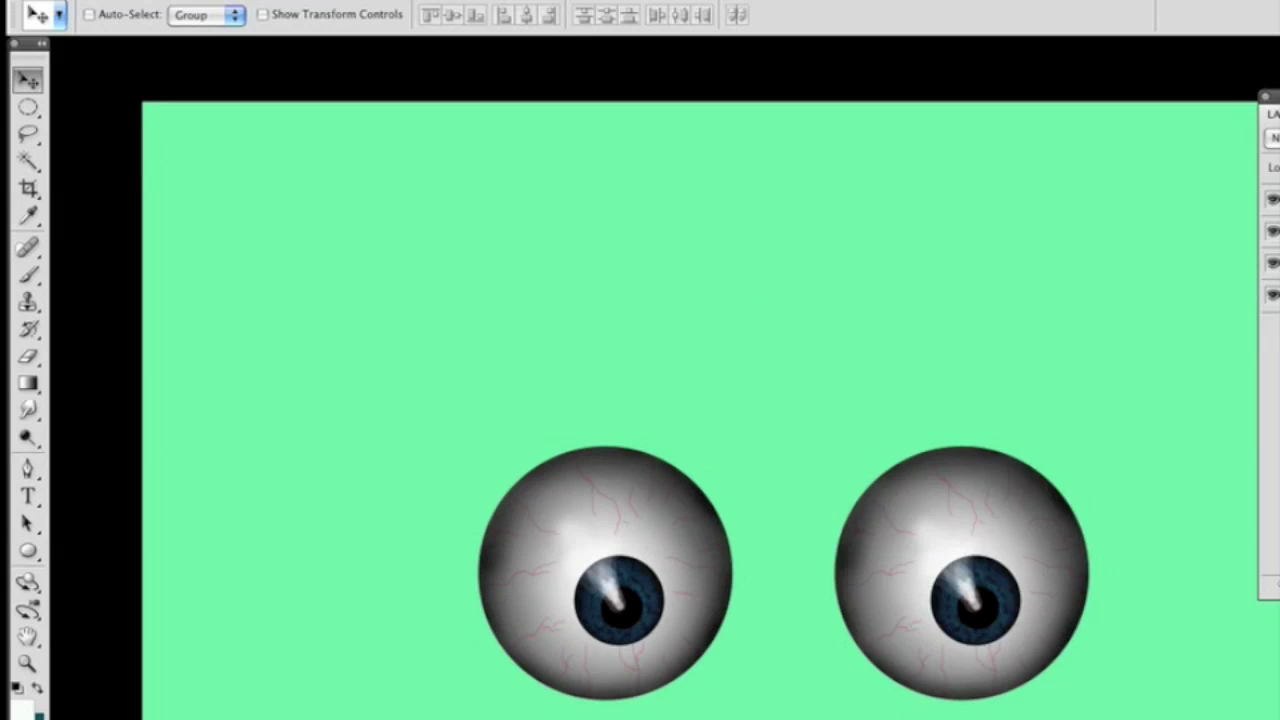
Overlap the two eyeballs lower down and give each a drop shadow falling below it.
key("b")
left_click(18, 700)
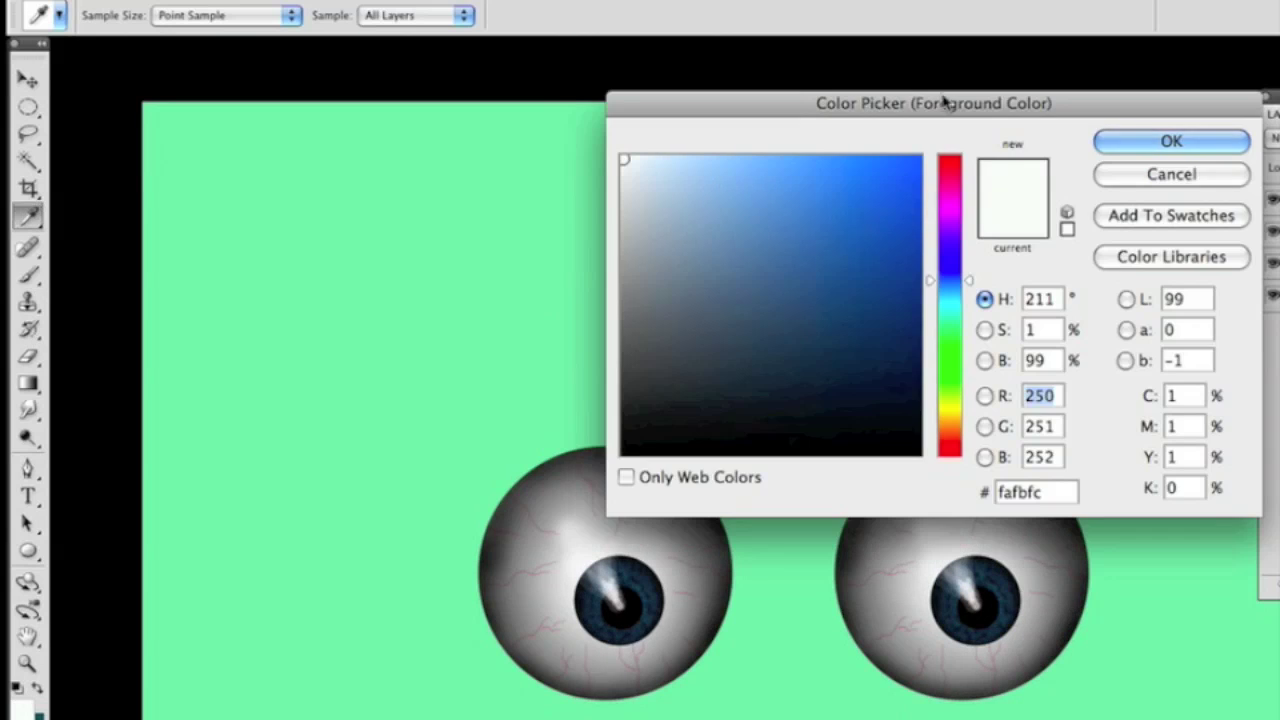
key("Return")
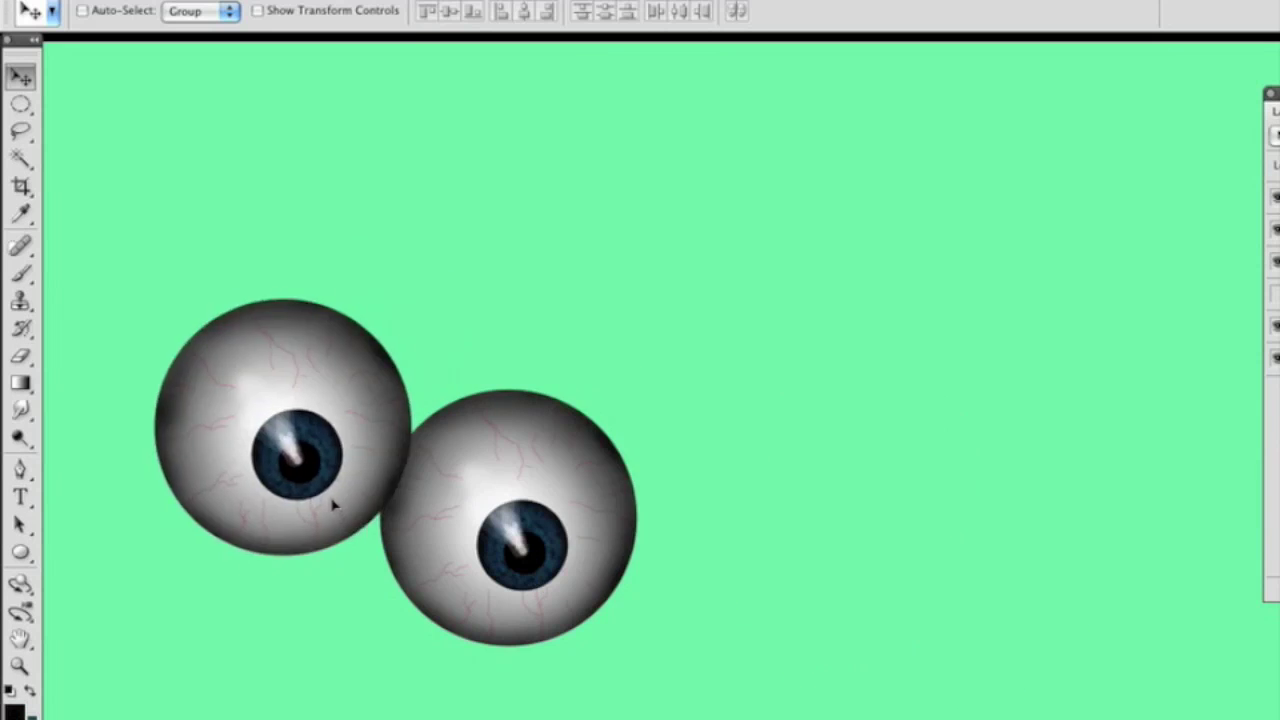
left_click_drag(334, 500, 771, 643)
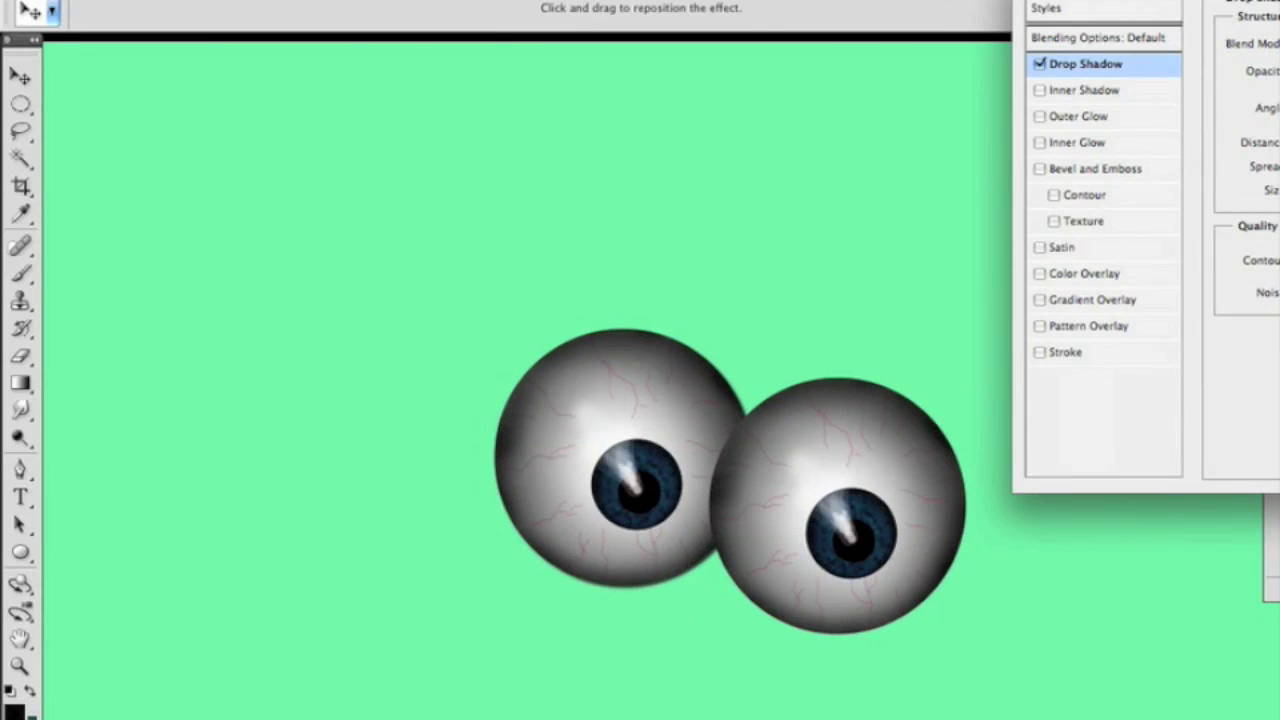
left_click_drag(600, 480, 557, 555)
key("Return")
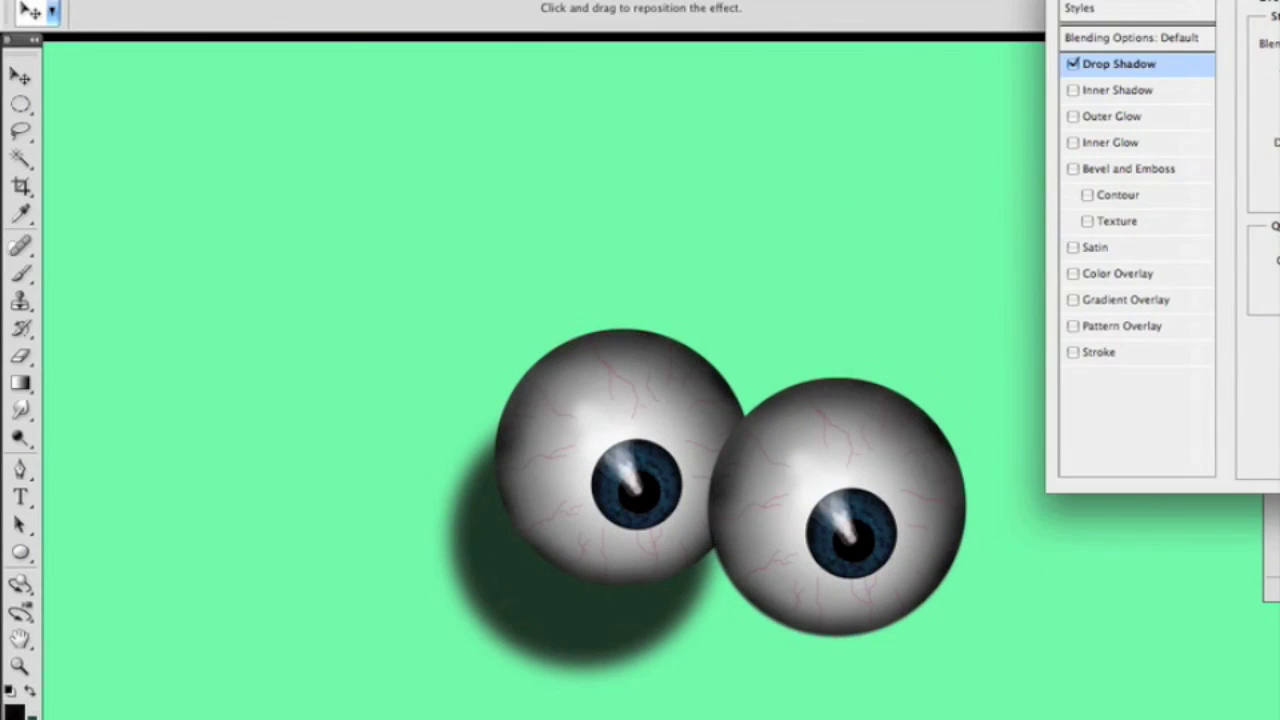
left_click_drag(840, 560, 820, 630)
key("Return")
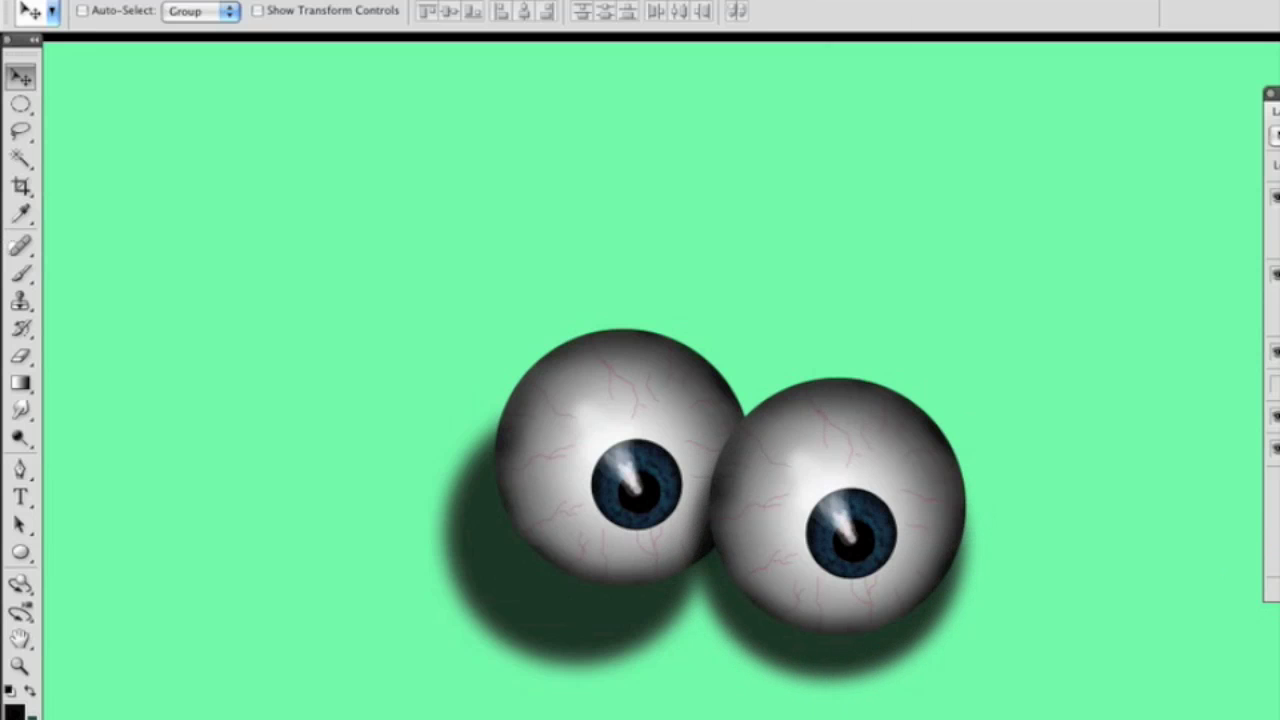
Fill the background with a vertical copper gradient.
left_click(20, 383)
left_click(170, 11)
double_click(194, 93)
left_click_drag(384, 166, 384, 569)
Scroll down the canvas to bring the strand-wrapped nerve stalks above the eyeballs into view.
scroll(660, 377, "down", 1)
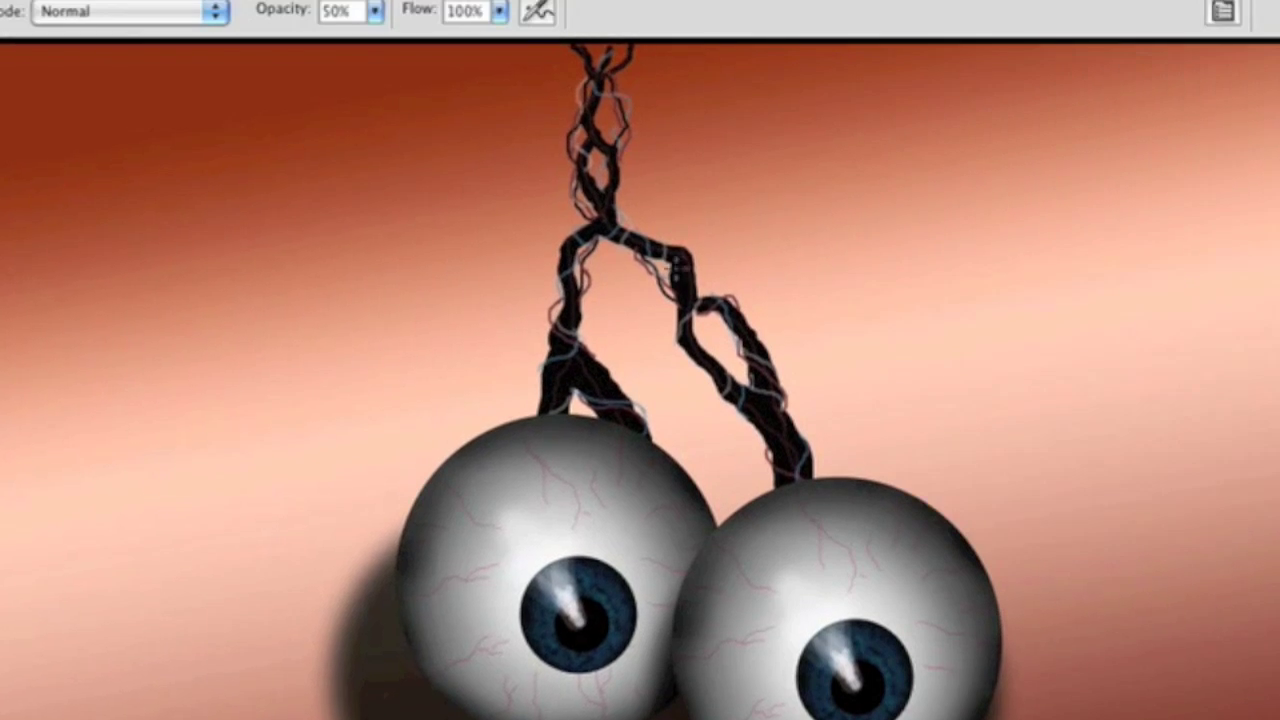
Lower the brush opacity to 10% and switch to the Dodge tool for the cords.
key("1")
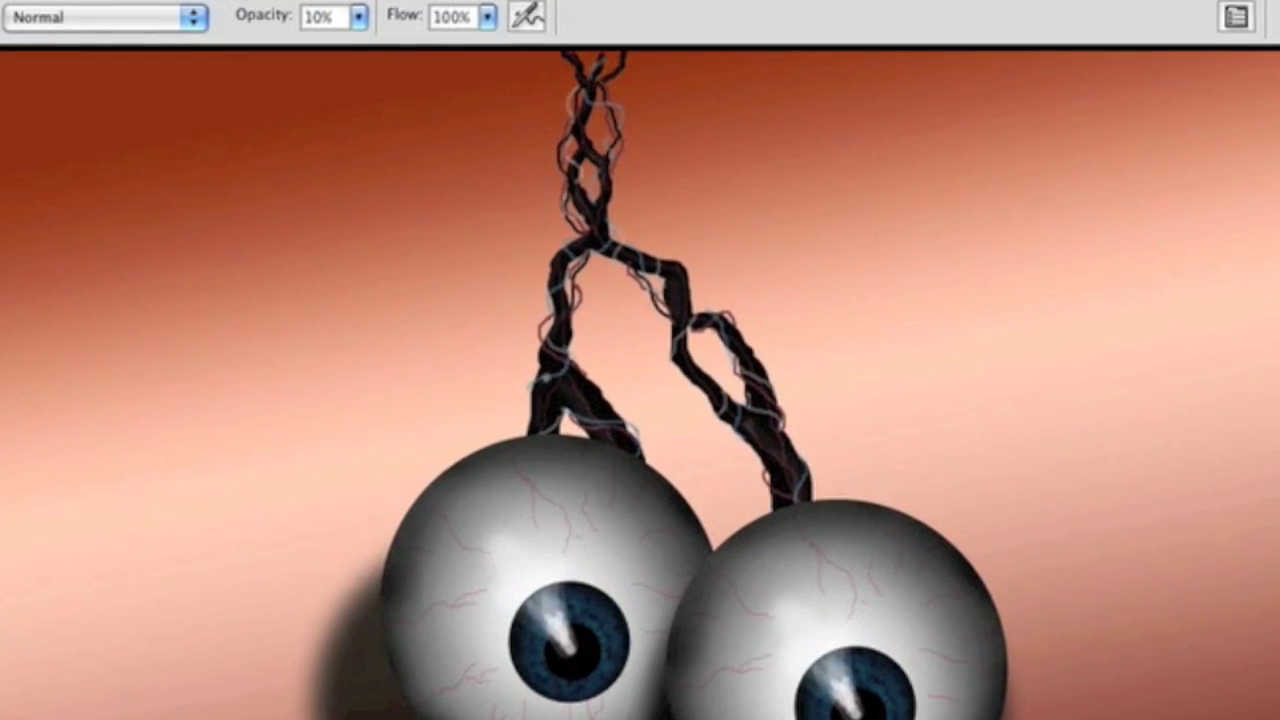
key("o")
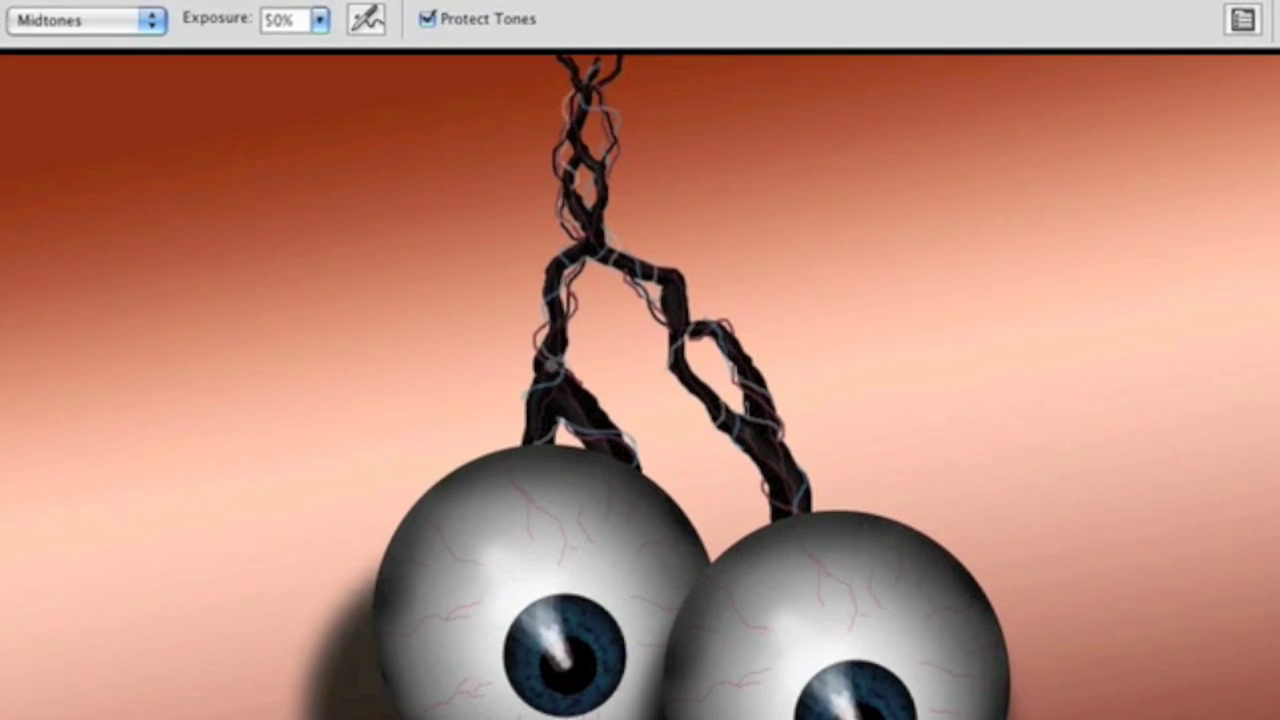